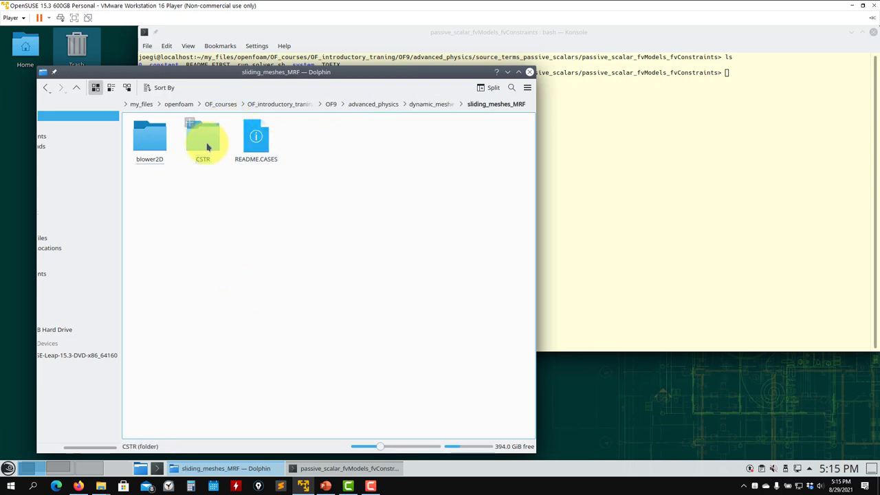
Open the CSTR/MRF_simple case folder and view its run_solver.sh script in Text Editor, closing the file after reading
left_click(207, 147)
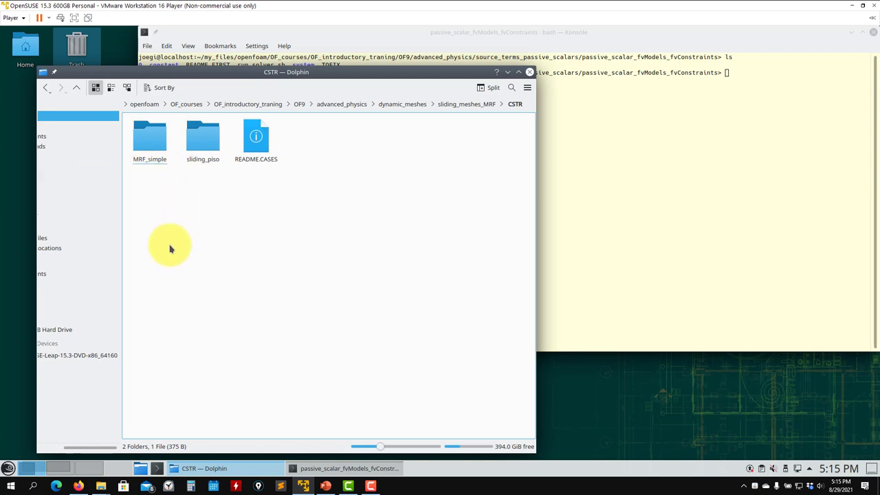
left_click(157, 145)
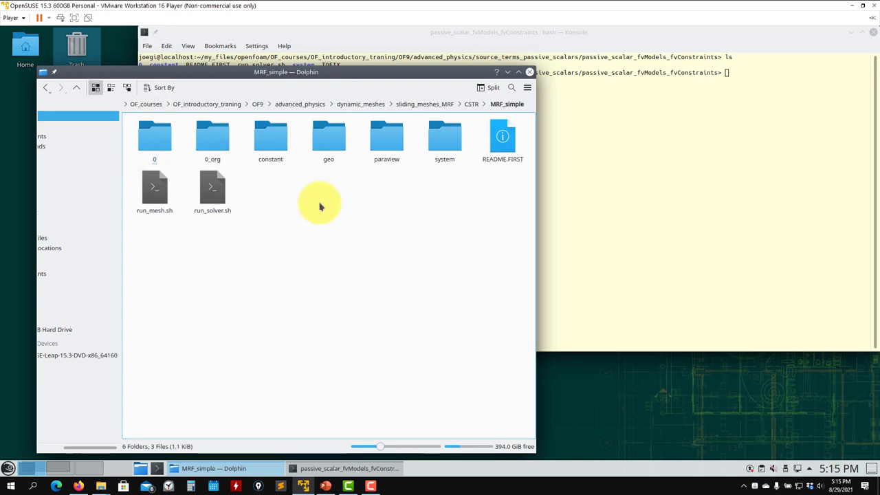
right_click(214, 198)
mouse_move(279, 216)
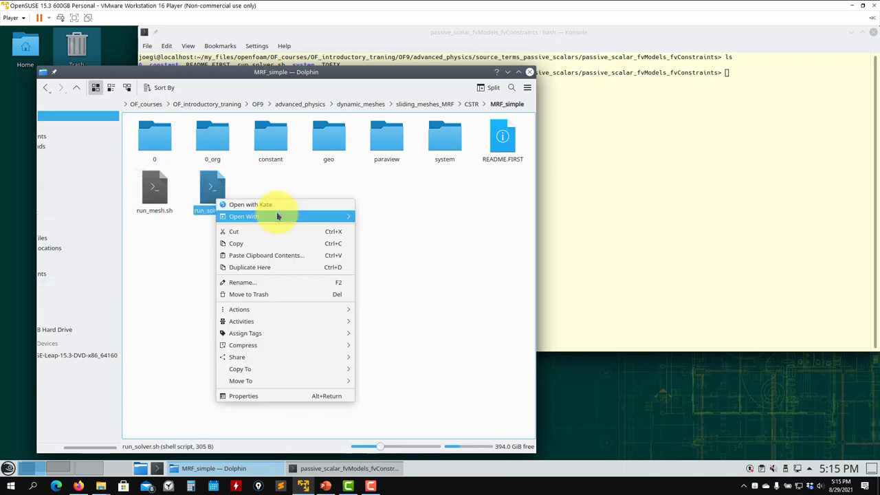
left_click(387, 251)
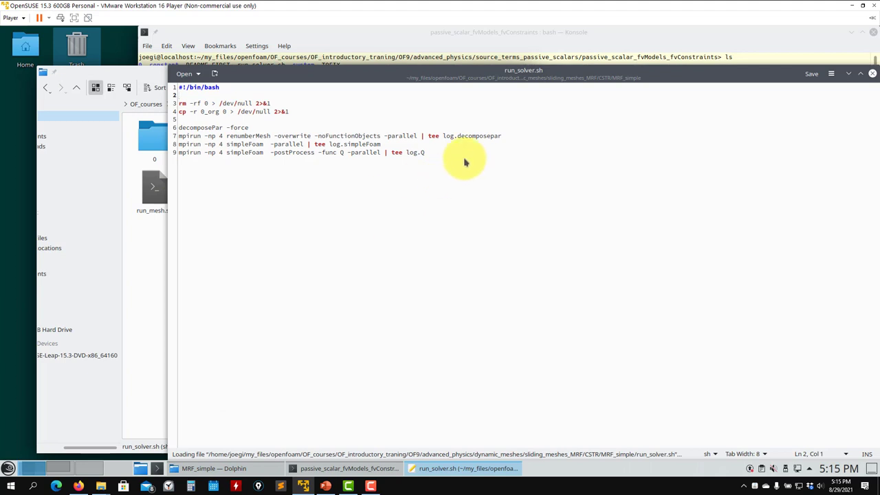
left_click(873, 74)
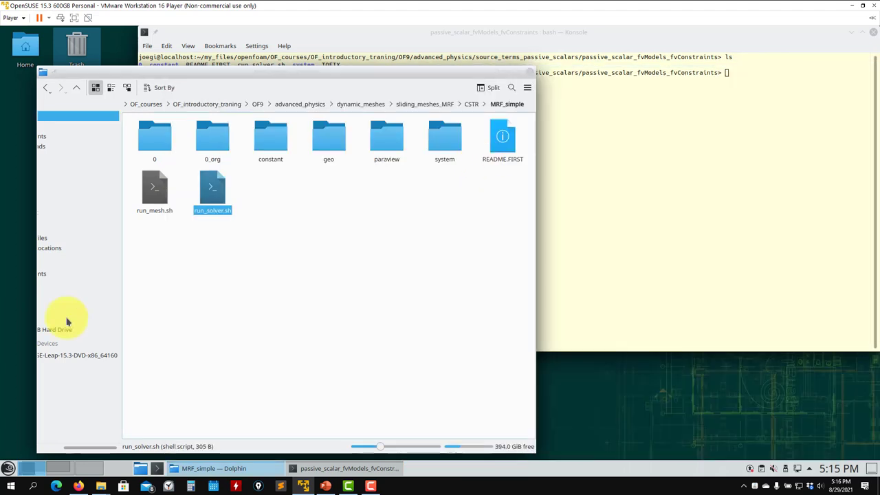
View the MRFProperties dictionary in the case's constant folder with Text Editor, close it and return to MRF_simple
double_click(261, 143)
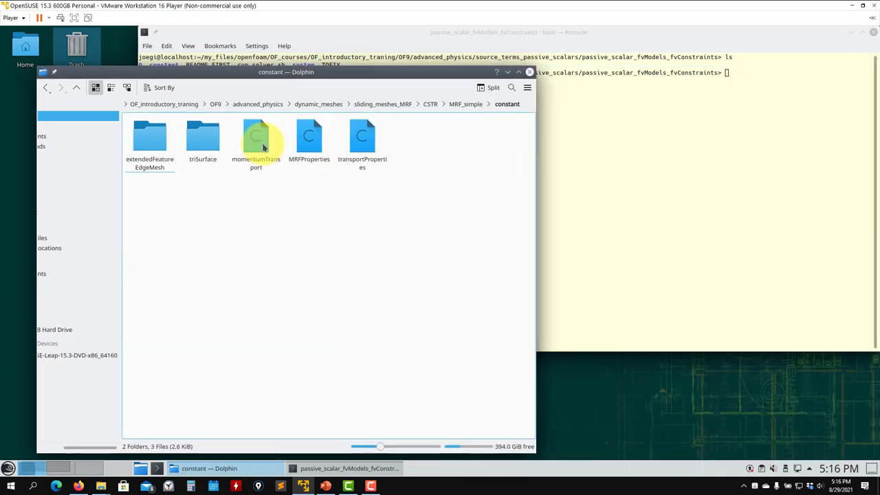
right_click(309, 145)
mouse_move(418, 157)
left_click(471, 194)
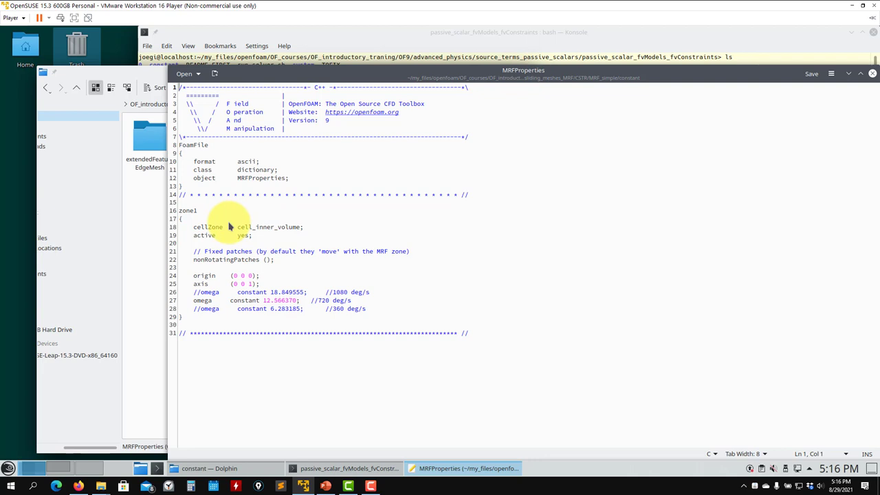
left_click(872, 73)
left_click(76, 87)
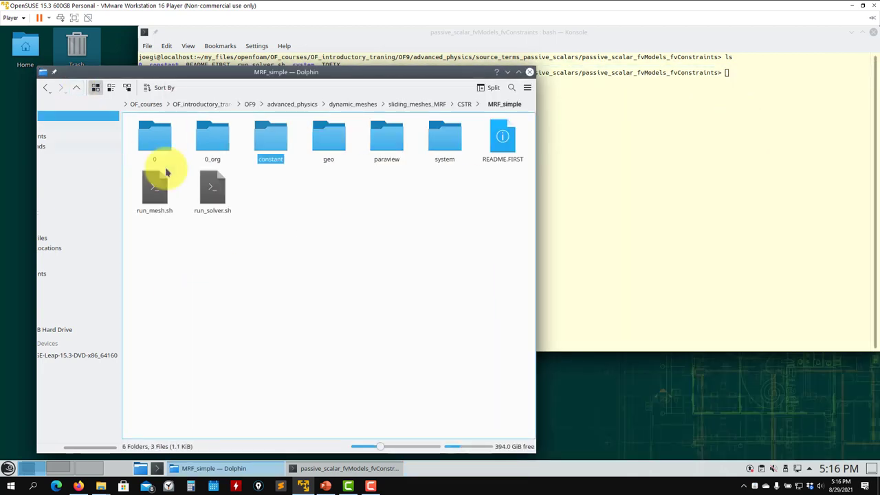
View the fvSchemes dictionary in the MRF_simple system folder with Text Editor, then close the file
double_click(444, 141)
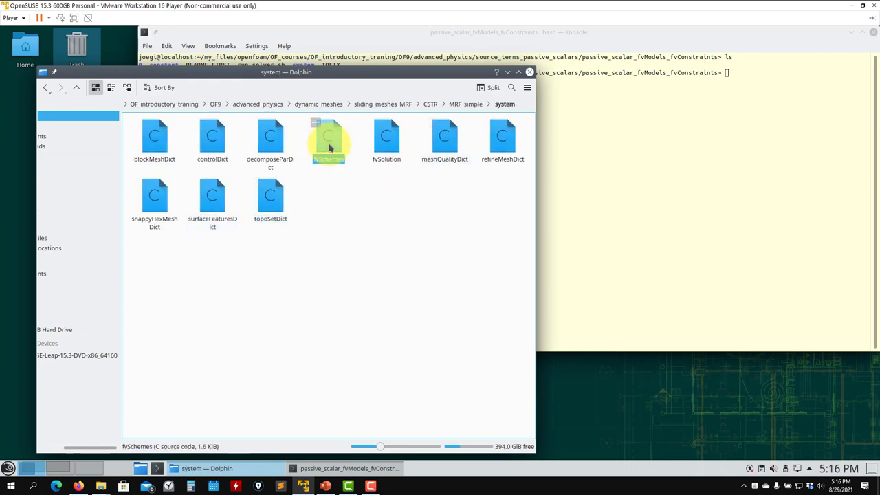
right_click(330, 143)
mouse_move(462, 167)
left_click(495, 198)
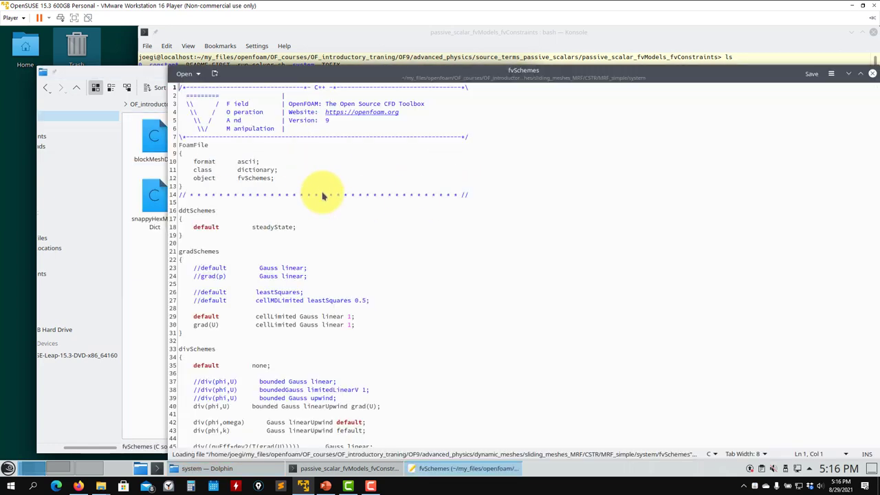
left_click(873, 73)
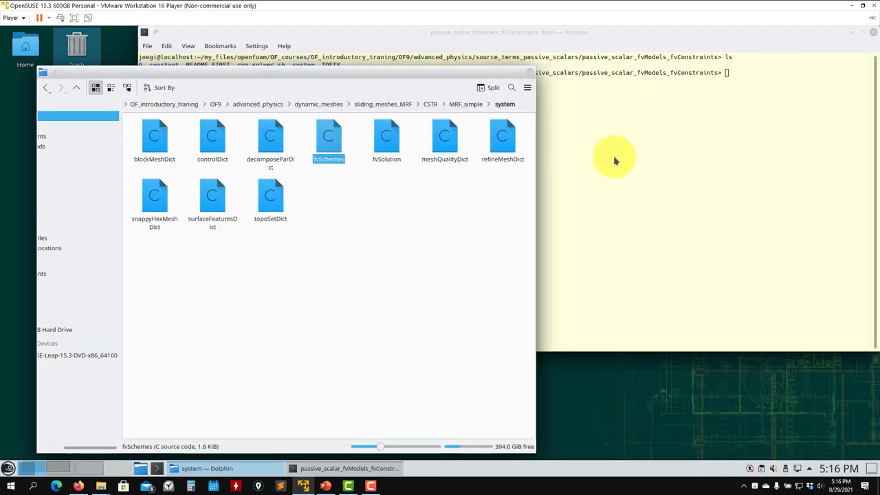
Go to the CSTR/sliding_piso case folder, read its run_mesh.sh script in Text Editor and close it
left_click(75, 91)
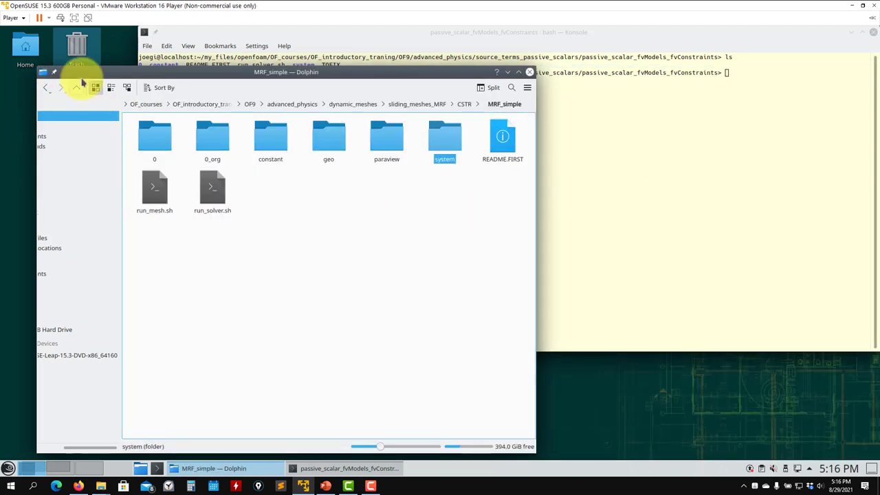
left_click(77, 88)
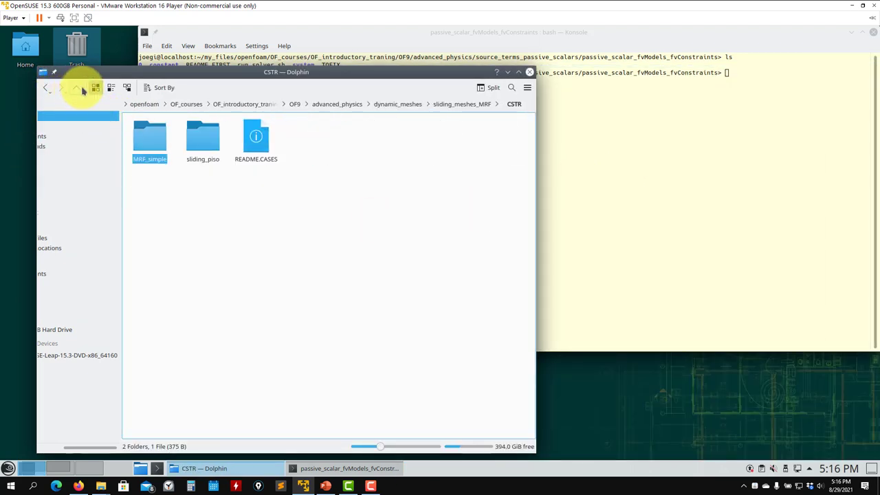
left_click(202, 141)
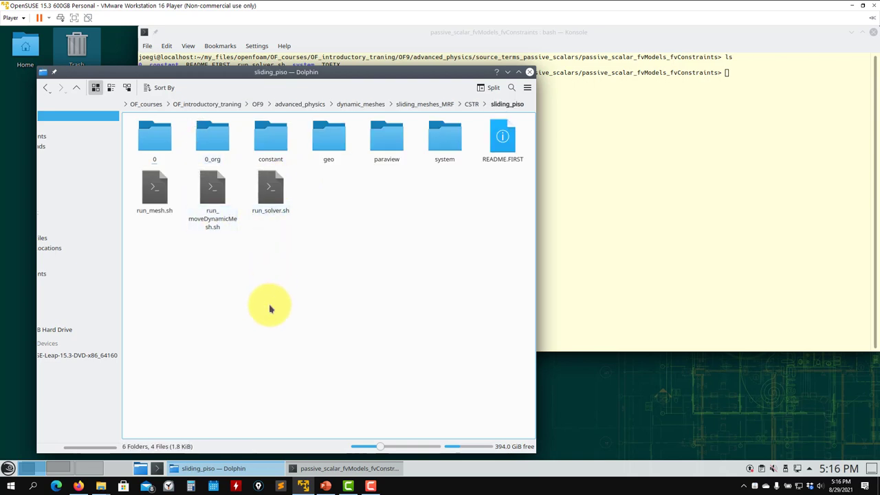
right_click(160, 200)
mouse_move(240, 216)
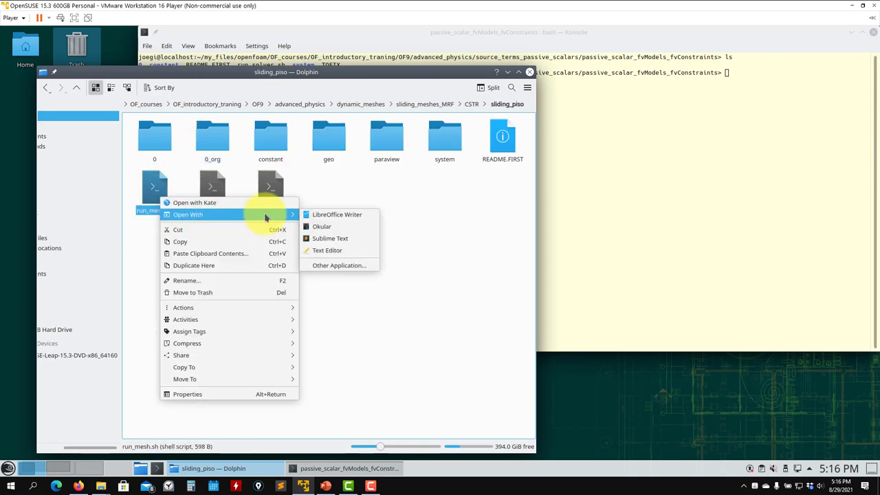
left_click(334, 250)
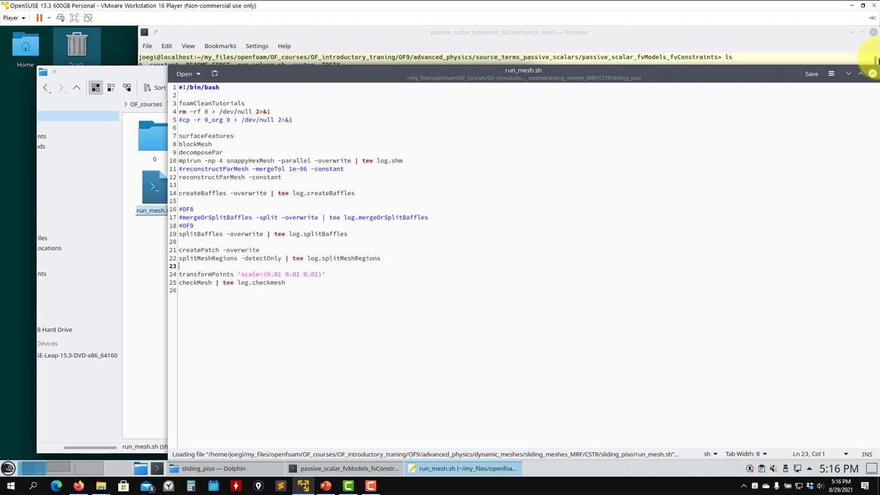
left_click(873, 73)
Switch to the Konsole terminal, move up two directories to advanced_physics and list its contents
left_click(781, 136)
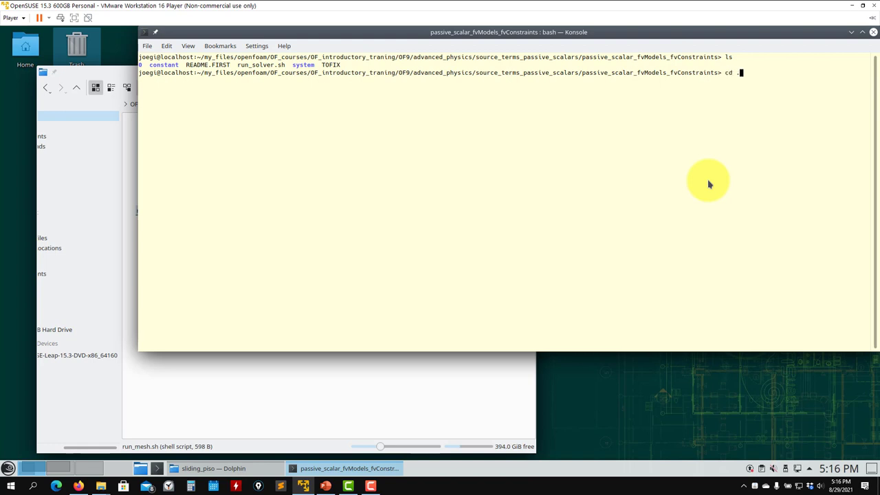
key("Return")
type("cd ..")
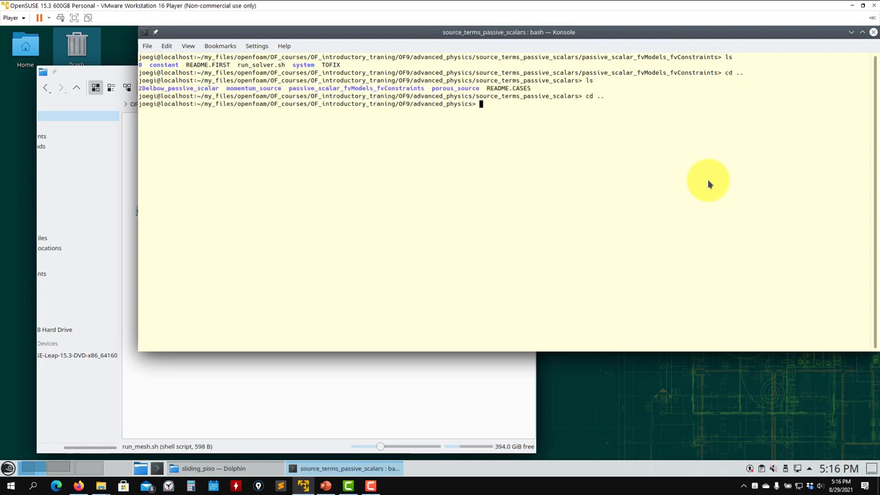
type("ls")
key("Return")
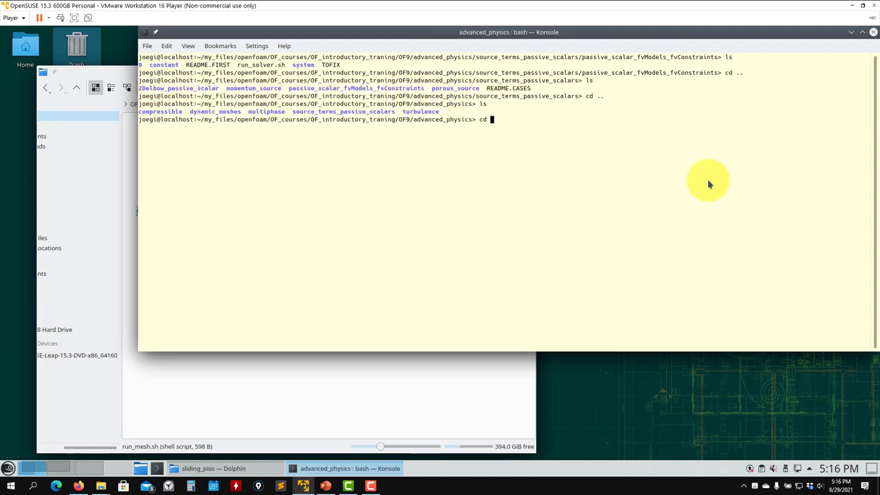
Change the terminal directory to dynamic_meshes/sliding_meshes_MRF/CSTR, listing the contents at each level
key("Return")
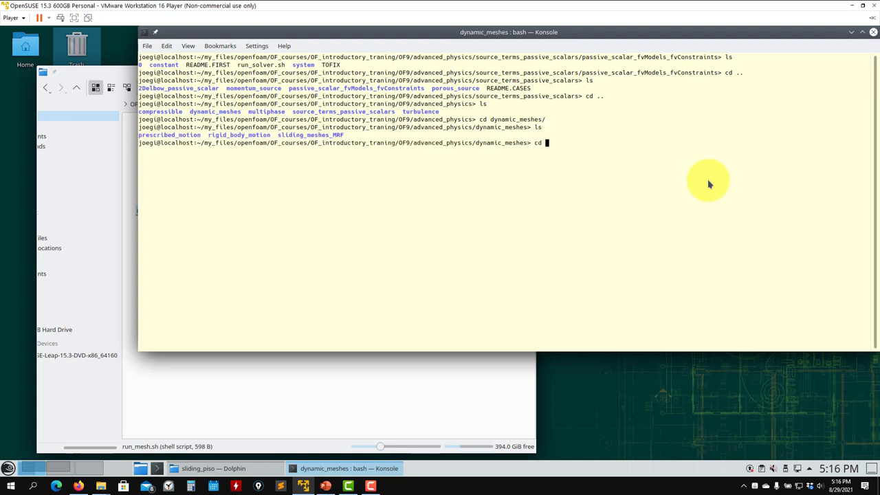
key("Return")
type("ls")
key("Return")
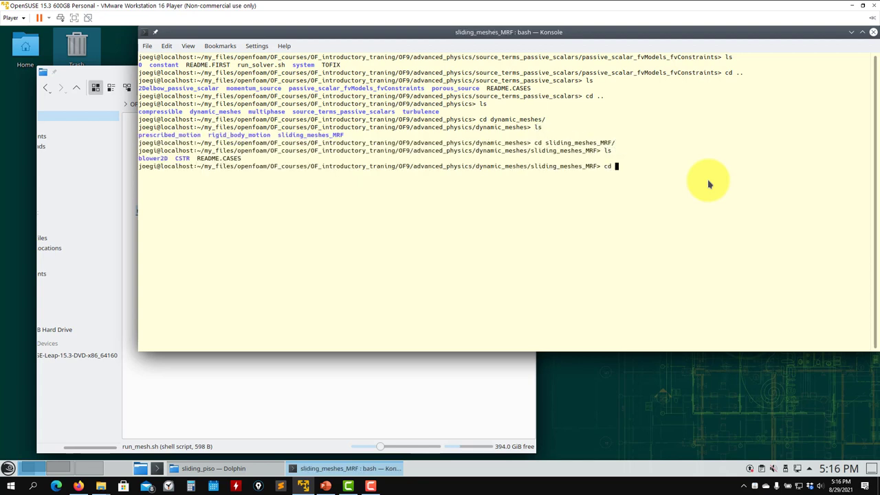
key("Return")
type("ls")
key("Return")
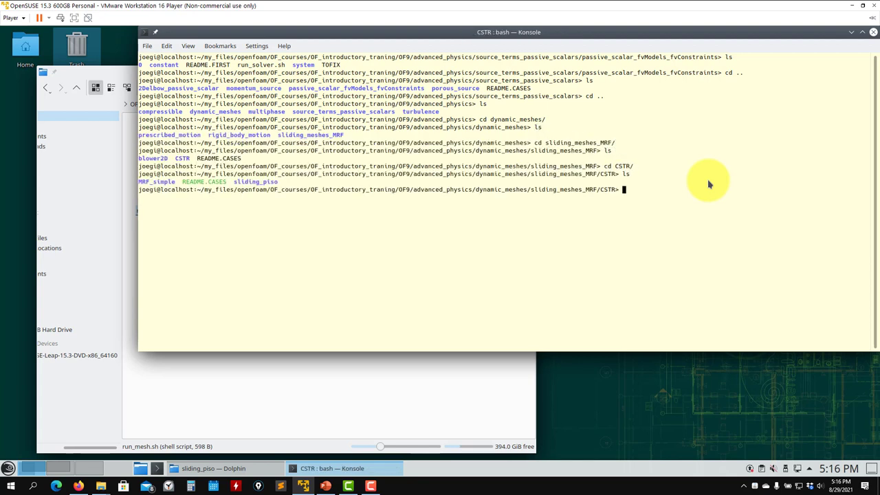
Enter the sliding_piso directory, load the OpenFOAM 9 environment with of9 and run the meshing script with sh run_mesh.sh
type("cd sliding_piso/")
key("Return")
type("ls")
key("Return")
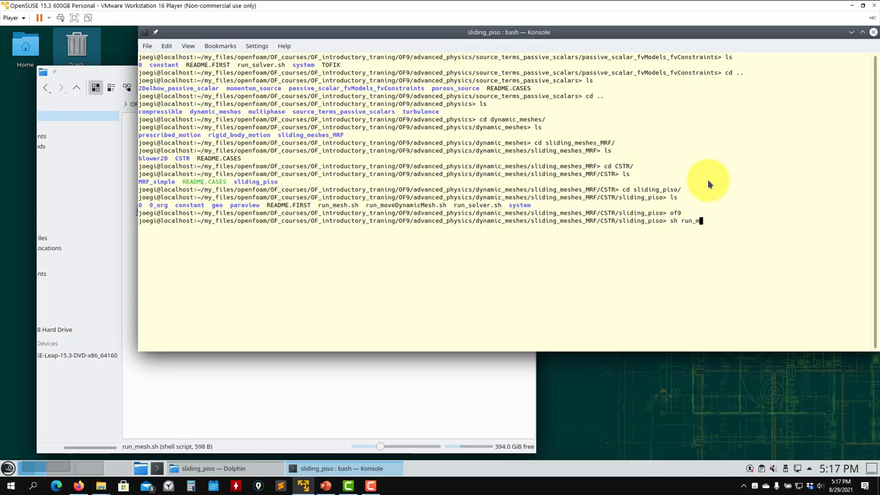
type("esh.sh")
key("Return")
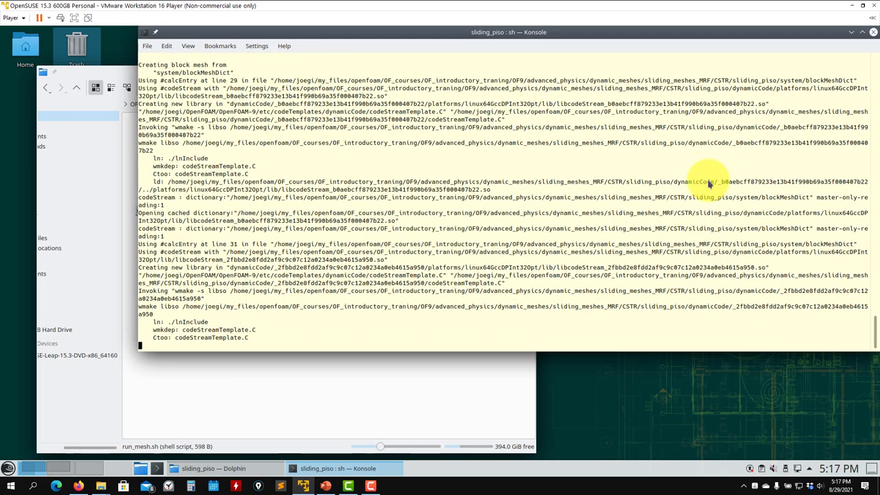
Switch to the Dolphin file manager and open snappyHexMeshDict from the sliding_piso system folder in Text Editor
left_click(361, 403)
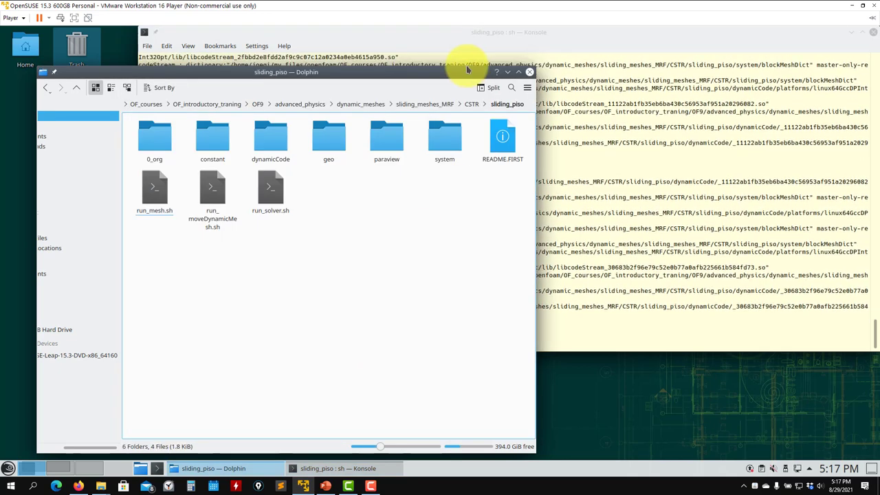
left_click_drag(466, 68, 429, 76)
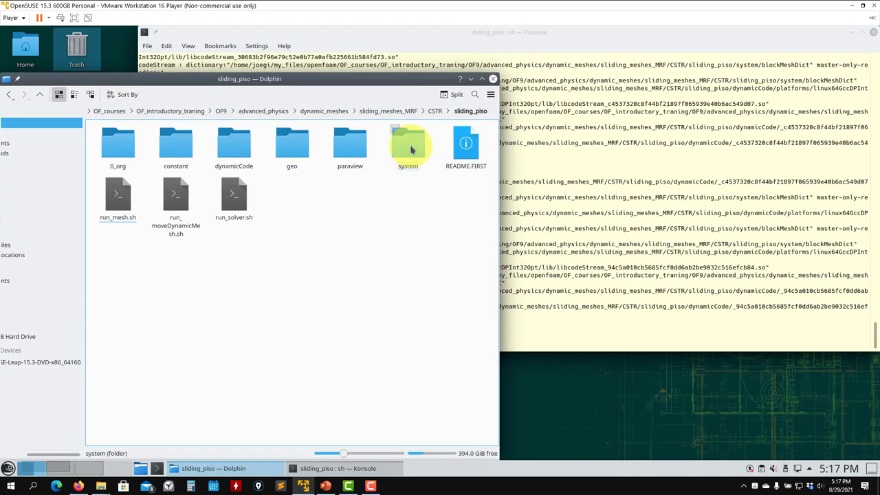
left_click(411, 149)
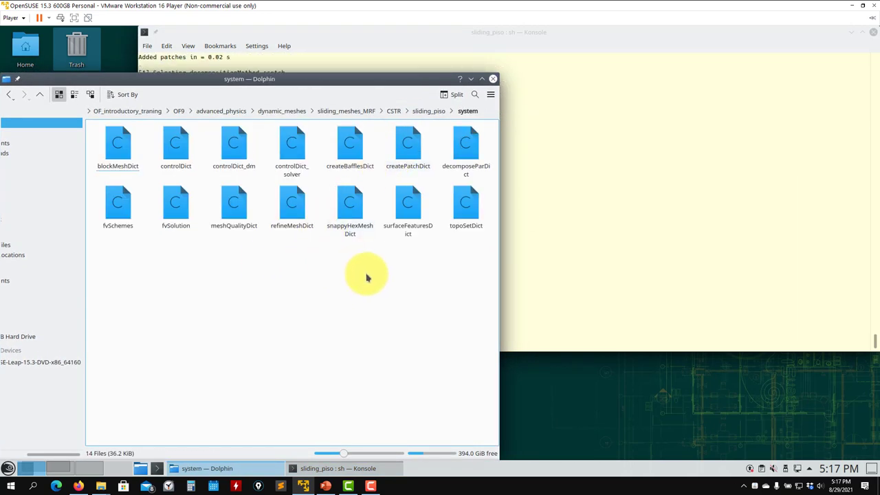
right_click(356, 206)
mouse_move(446, 223)
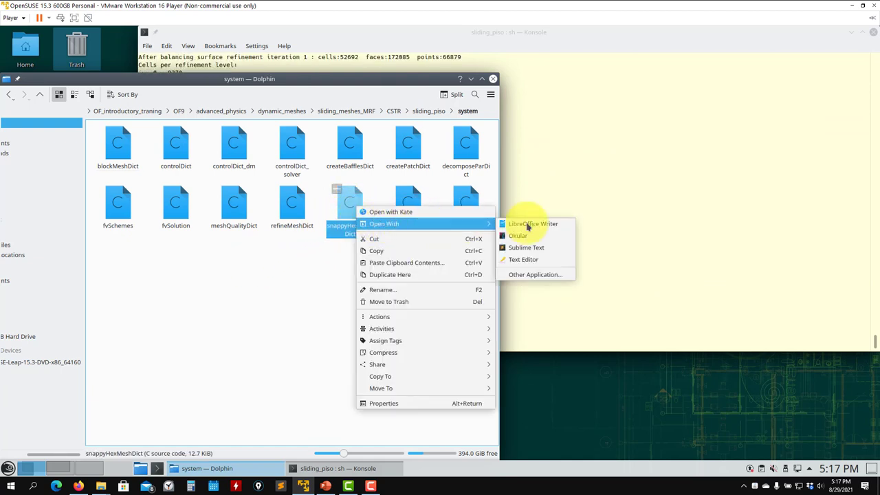
left_click(524, 259)
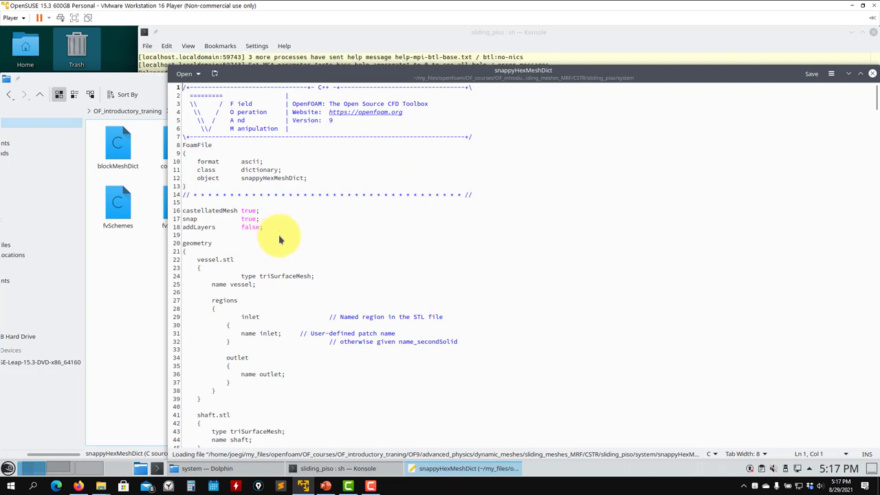
Find the inner_volume block under refinementSurfaces in snappyHexMeshDict and highlight it for review
scroll(281, 240, "down", 9)
scroll(291, 242, "down", 20)
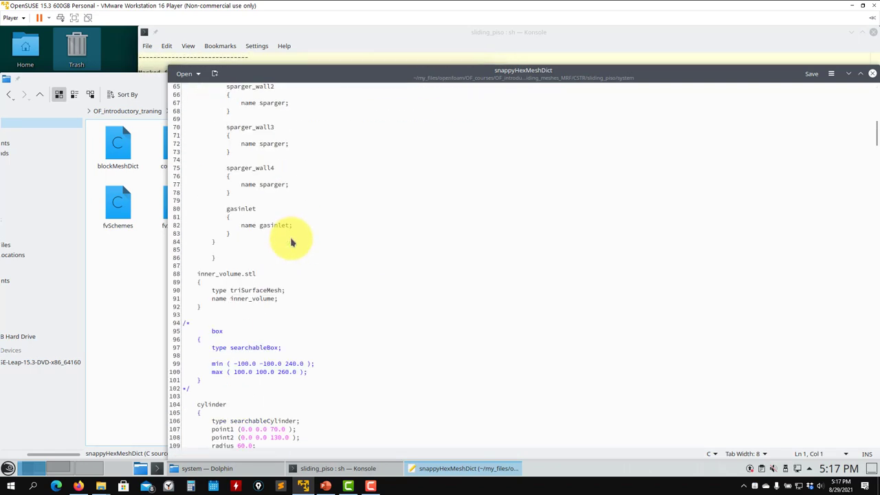
scroll(292, 245, "down", 20)
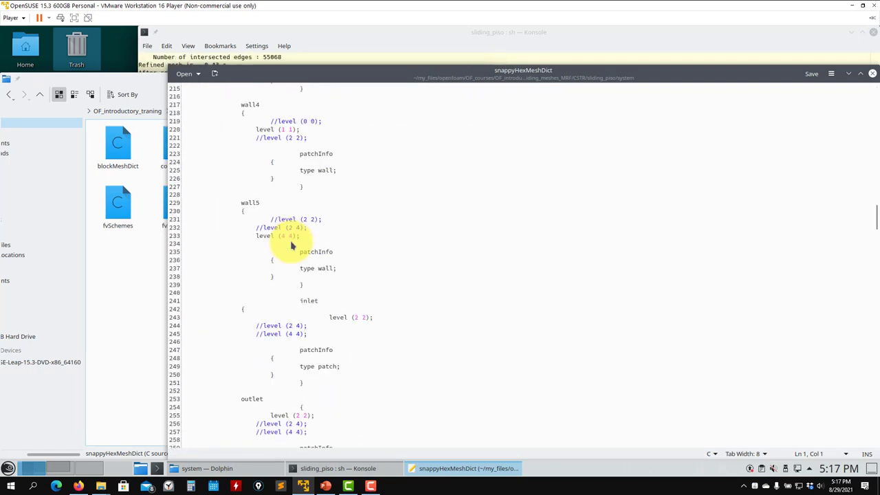
scroll(291, 251, "down", 13)
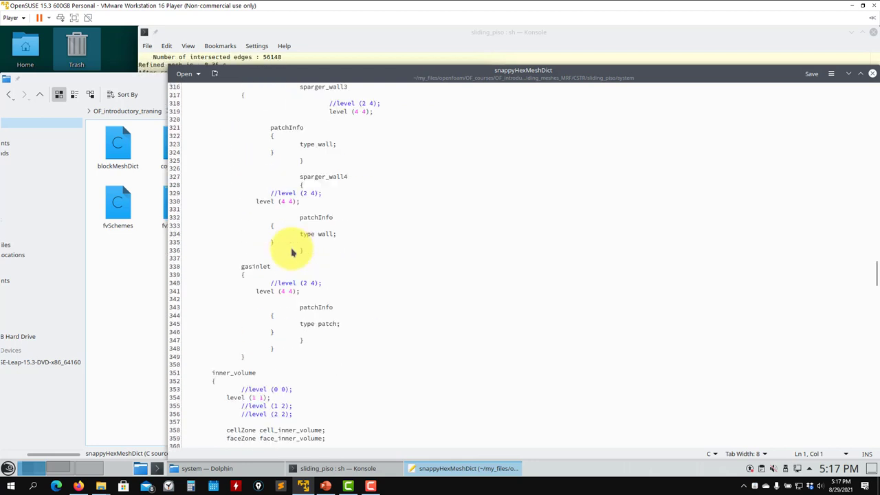
left_click(215, 377)
left_click(196, 260, "shift")
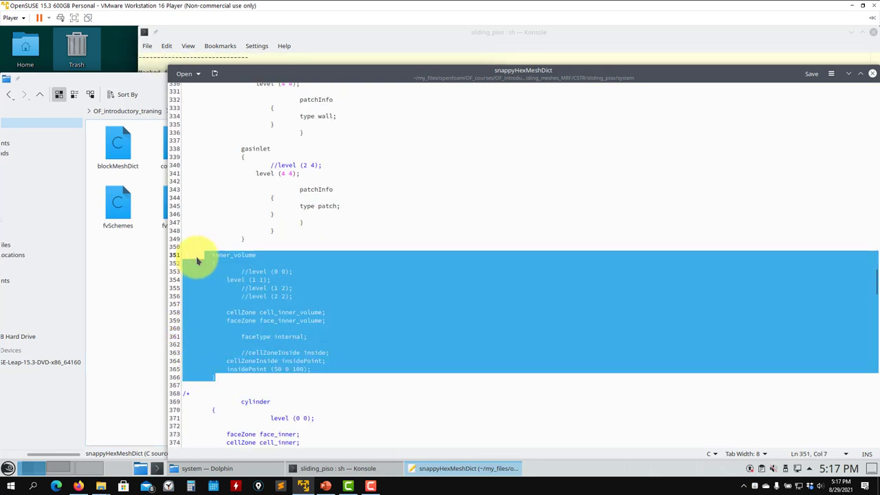
left_click(281, 271)
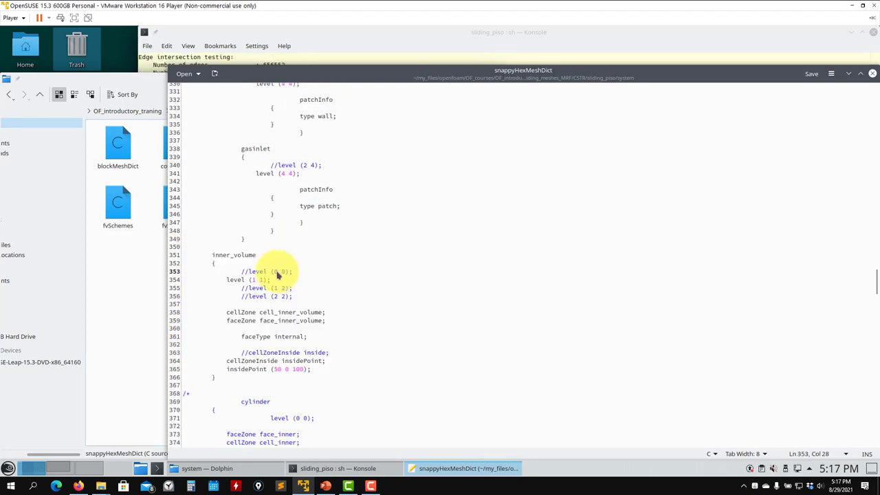
Go back to the geometry section and highlight the inner_volume.stl surface definition
scroll(249, 270, "up", 20)
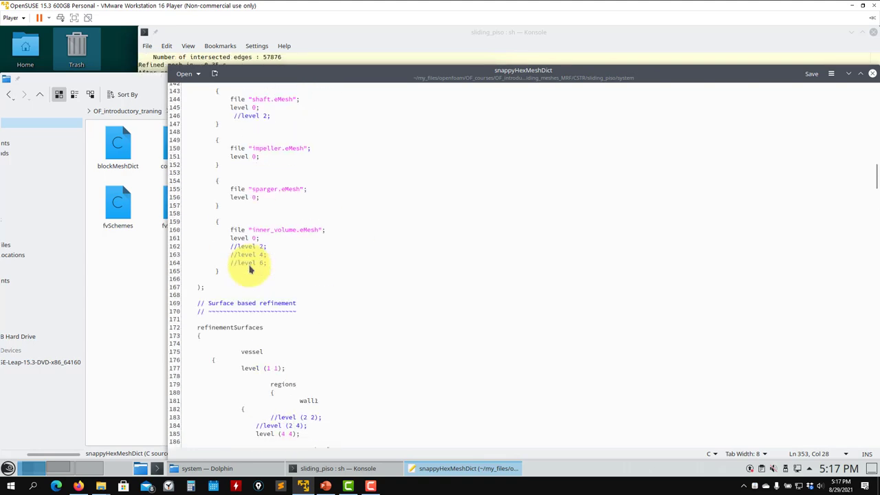
scroll(249, 269, "down", 20)
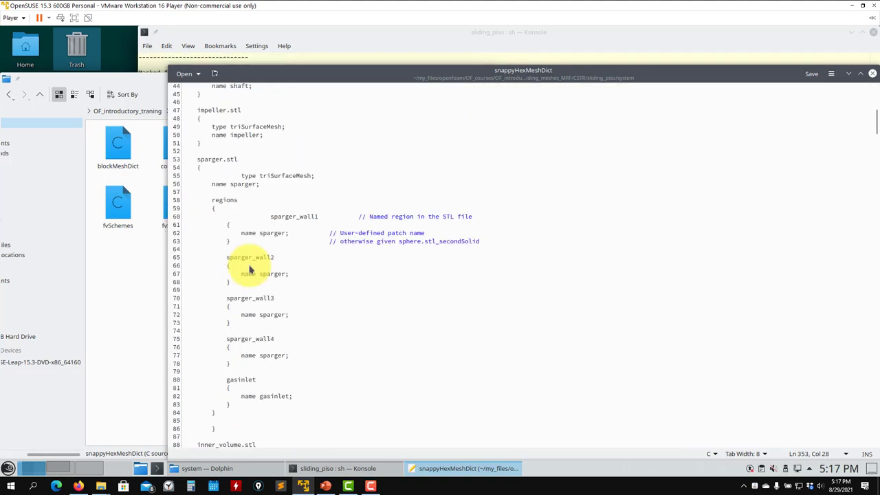
left_click_drag(213, 327, 158, 291)
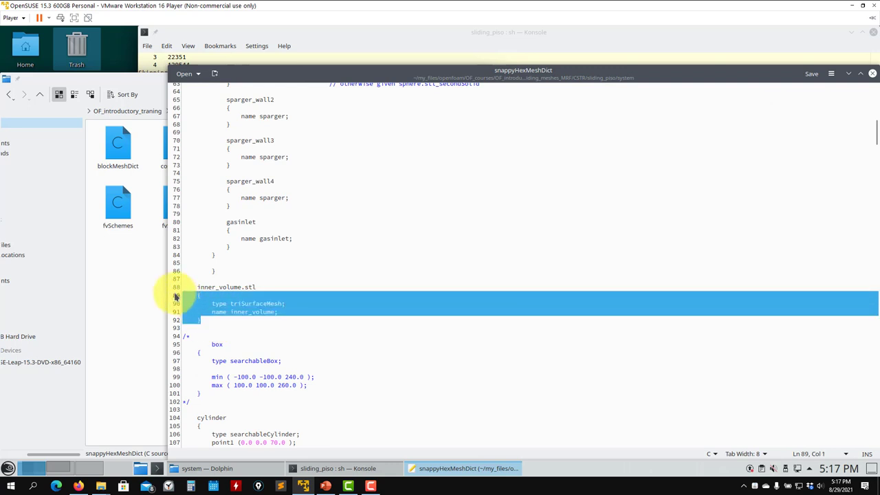
Return to the inner_volume refinement block and highlight its cellZone and faceZone entries
scroll(298, 304, "down", 20)
scroll(299, 309, "down", 20)
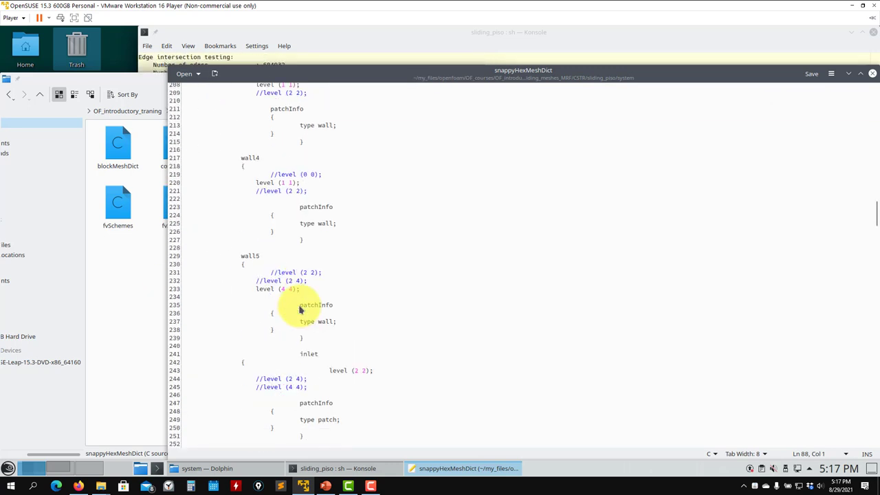
scroll(299, 310, "down", 18)
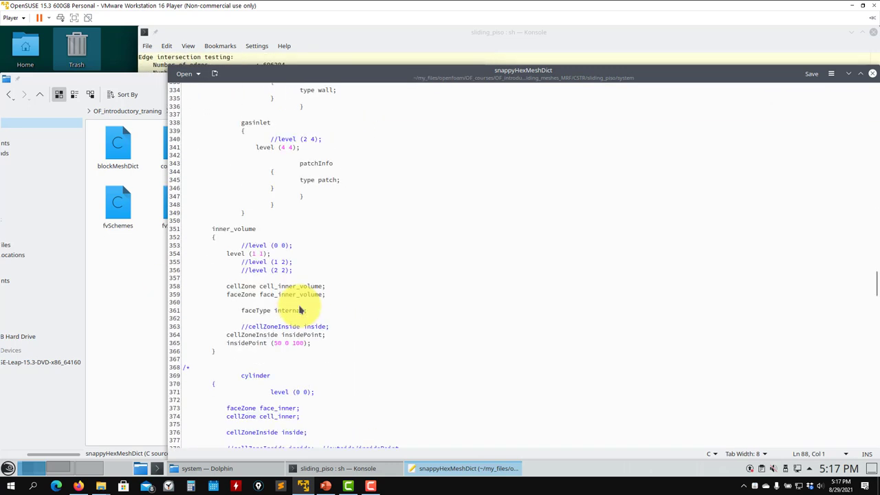
left_click(326, 177)
left_click_drag(300, 178, 173, 173)
left_click(284, 178)
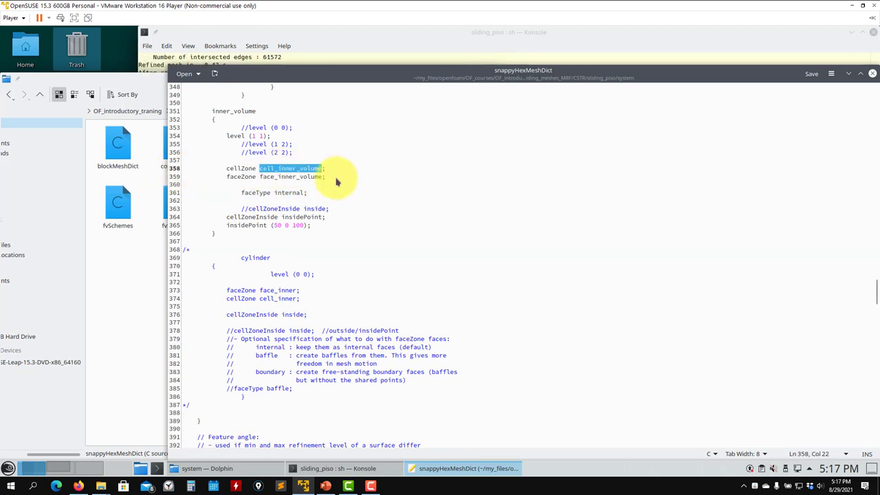
left_click_drag(327, 177, 177, 177)
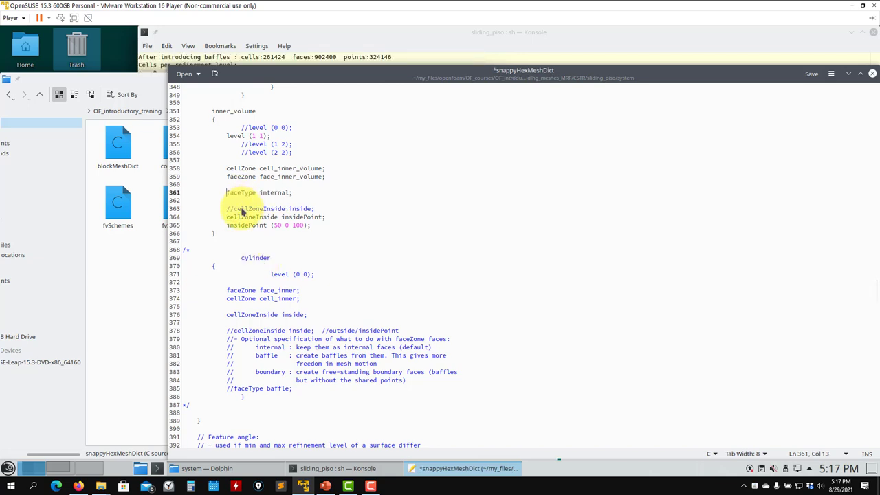
Align the indented entries of the inner_volume block, replace cellZoneInside with mode before insidePoint, and save snappyHexMeshDict
left_click(242, 145)
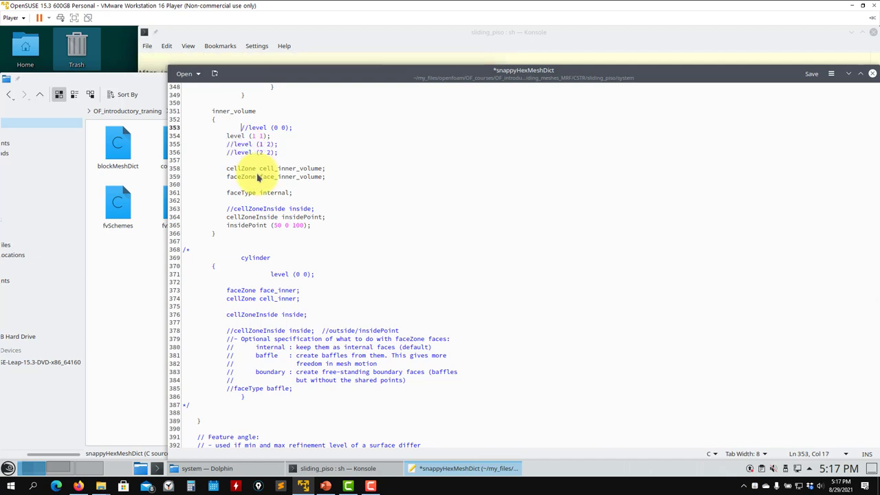
key("ctrl+s")
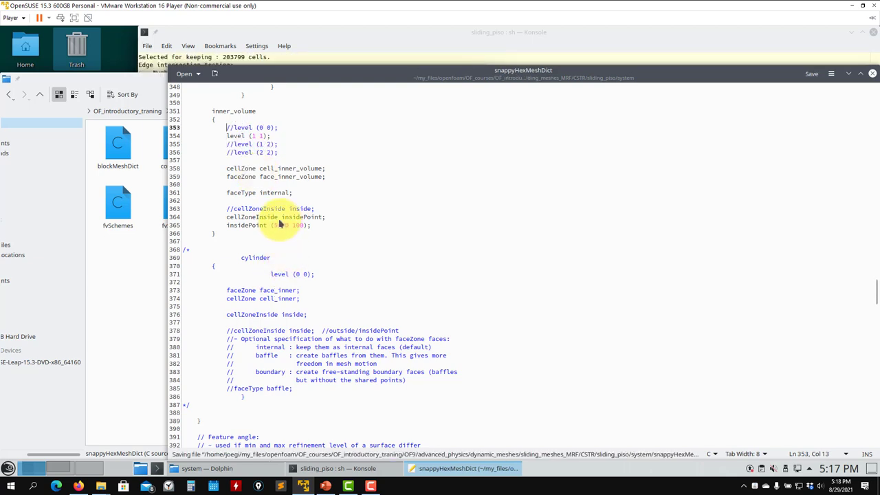
left_click_drag(277, 217, 229, 217)
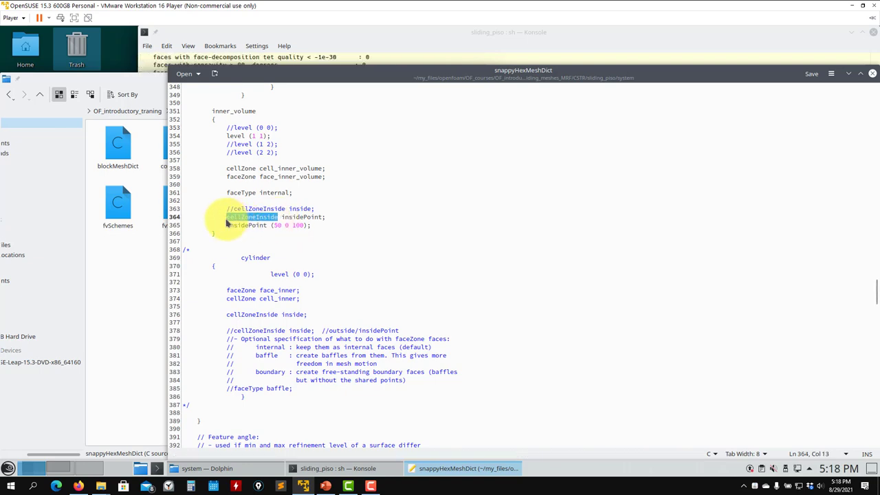
key("ctrl+s")
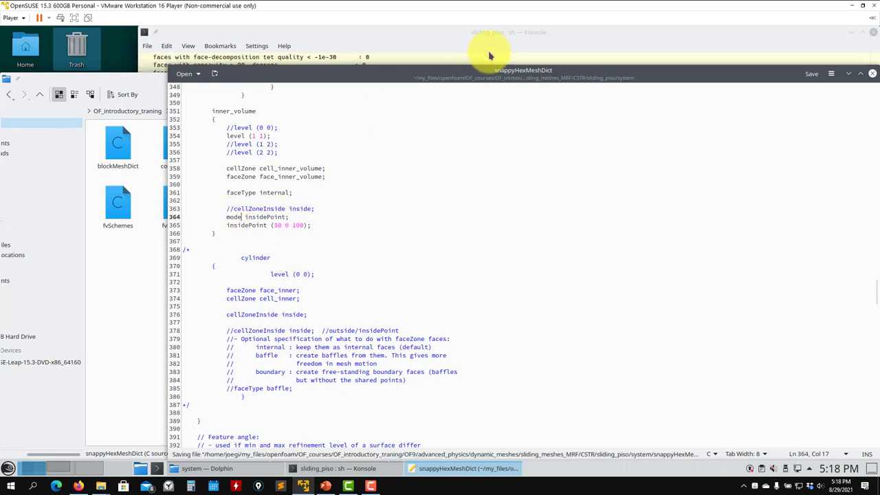
Switch to Konsole, interrupt the running meshing job and rerun the meshing script for sliding_piso
left_click(474, 45)
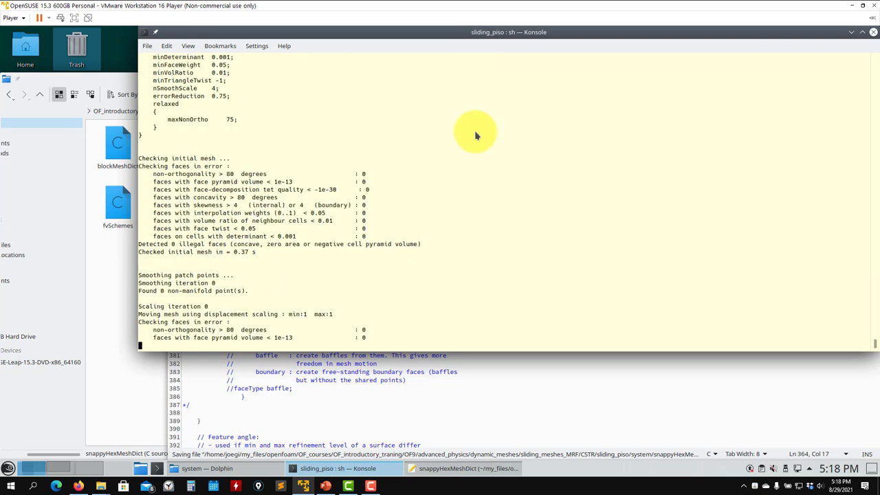
key("ctrl+c")
key("ctrl+c")
key("ctrl+c")
key("ctrl+c")
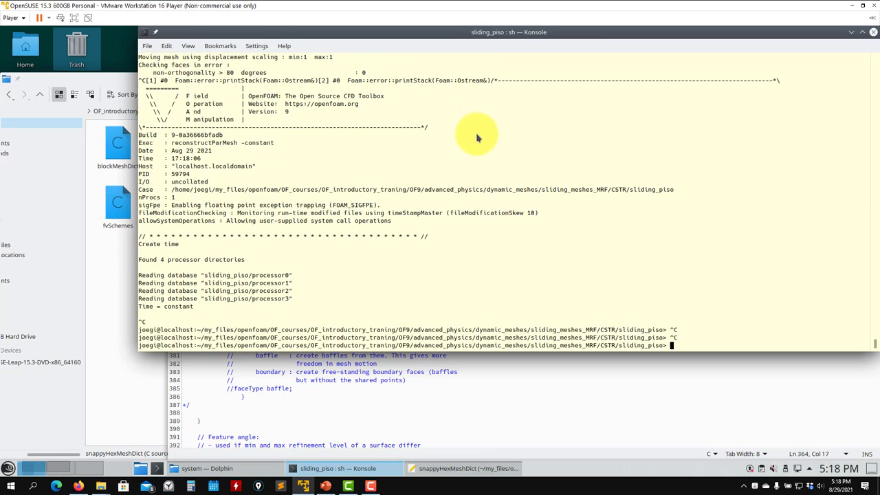
key("Return")
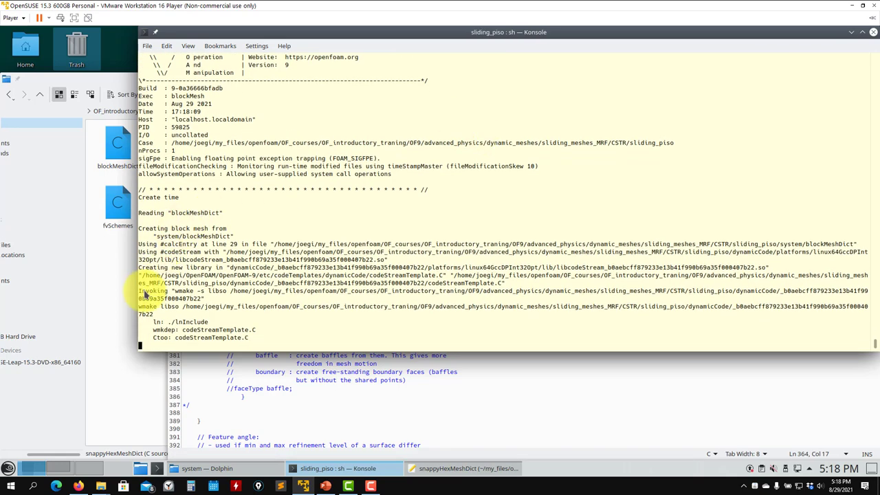
Switch to Dolphin and browse from OF9 to the advanced_SHM/M2_CSTR/system folder
left_click(108, 334)
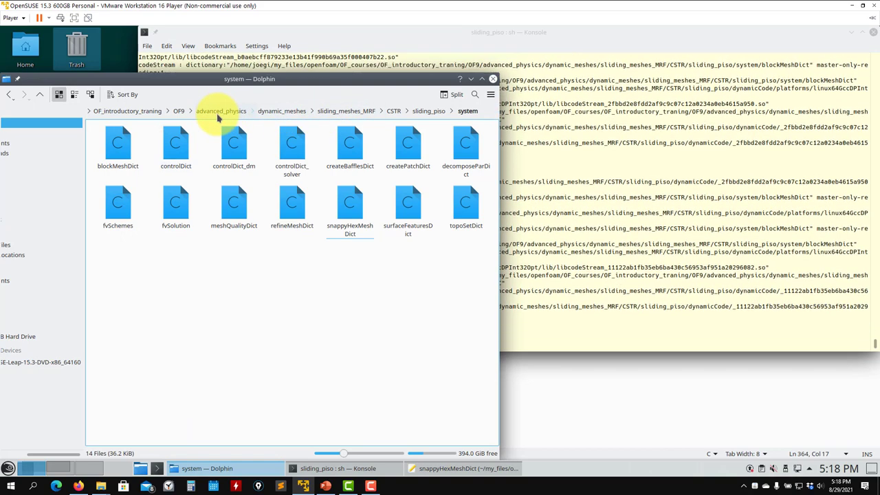
left_click(179, 111)
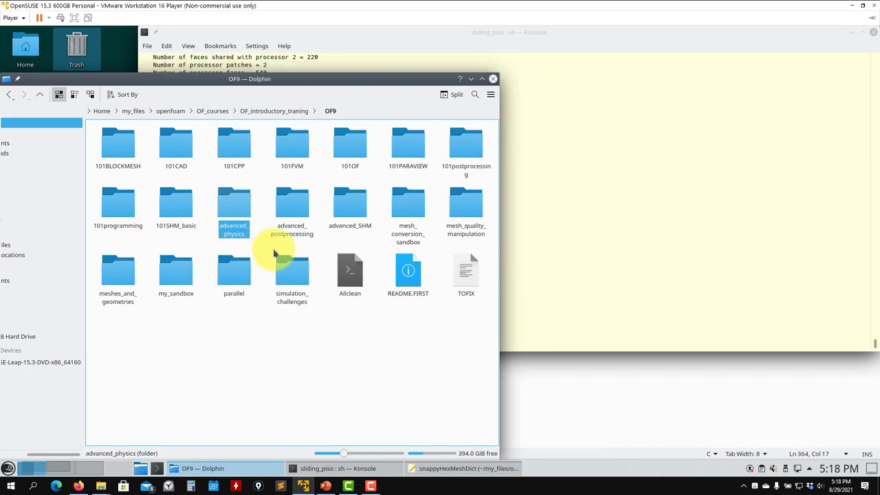
left_click(357, 216)
double_click(357, 216)
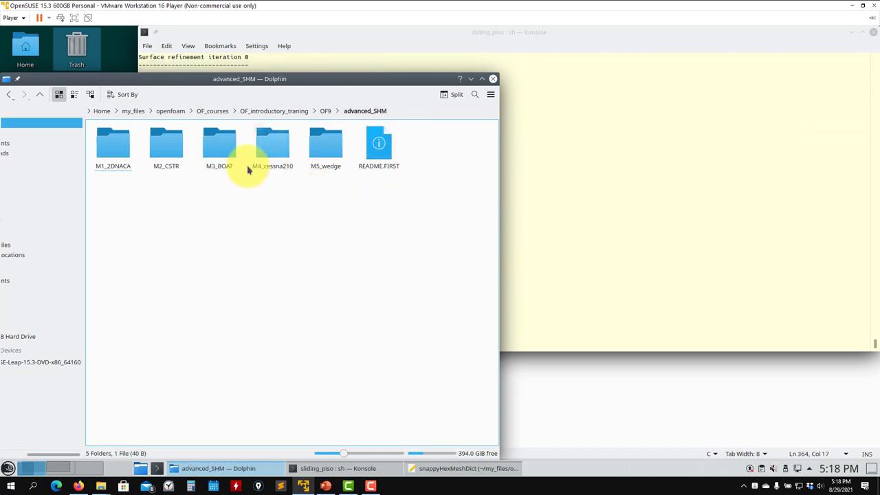
double_click(170, 145)
double_click(294, 154)
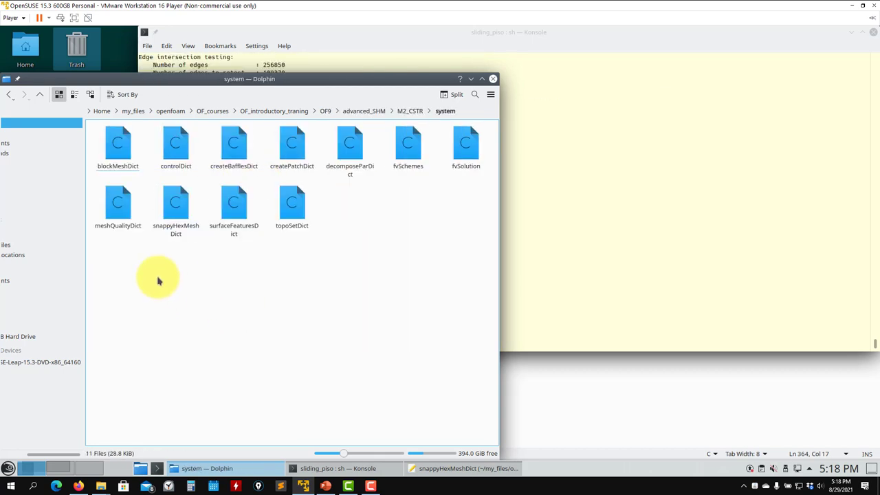
Open M2_CSTR's snappyHexMeshDict in the text editor and examine its inner_volume block
left_click_drag(174, 206, 653, 392)
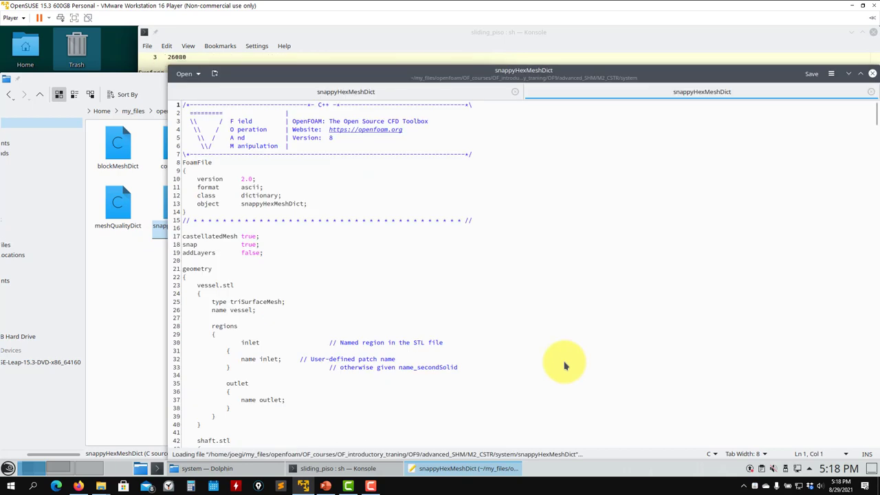
scroll(566, 364, "down", 20)
scroll(565, 365, "down", 20)
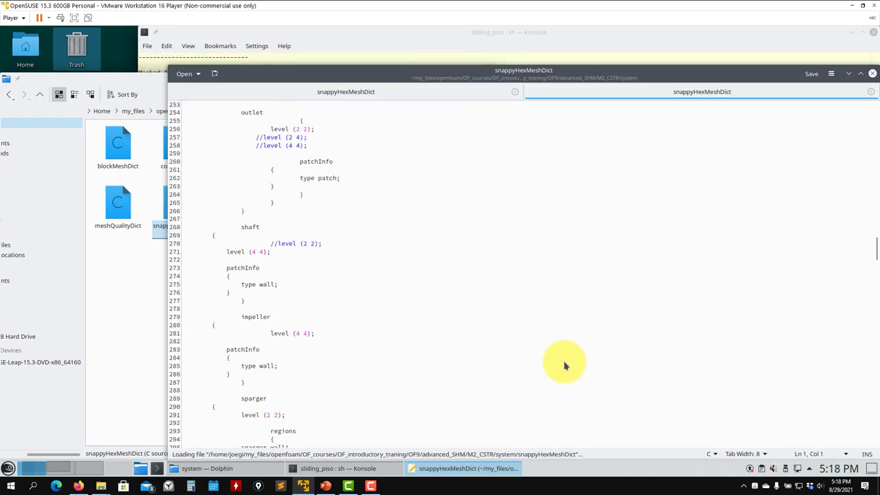
scroll(564, 365, "down", 10)
scroll(566, 363, "up", 13)
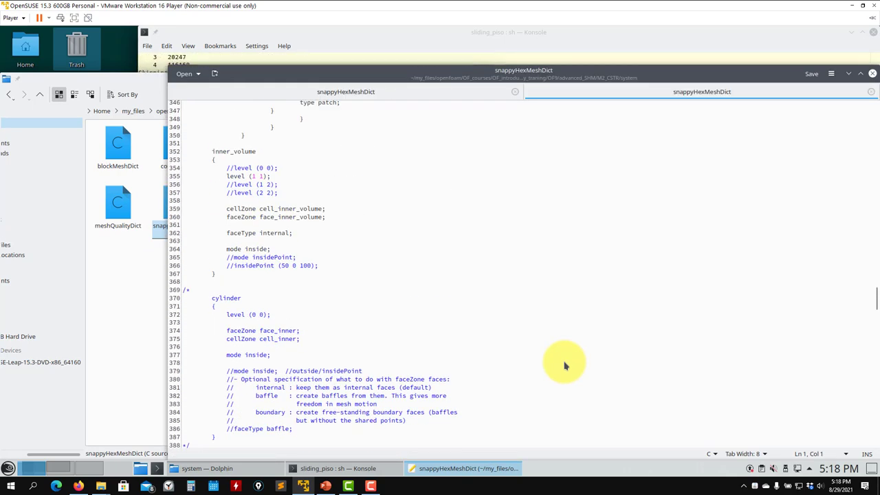
Replace the entire sliding_piso snappyHexMeshDict with the contents of the M2_CSTR version, save it and close the editor
left_click(292, 243)
key("ctrl+a")
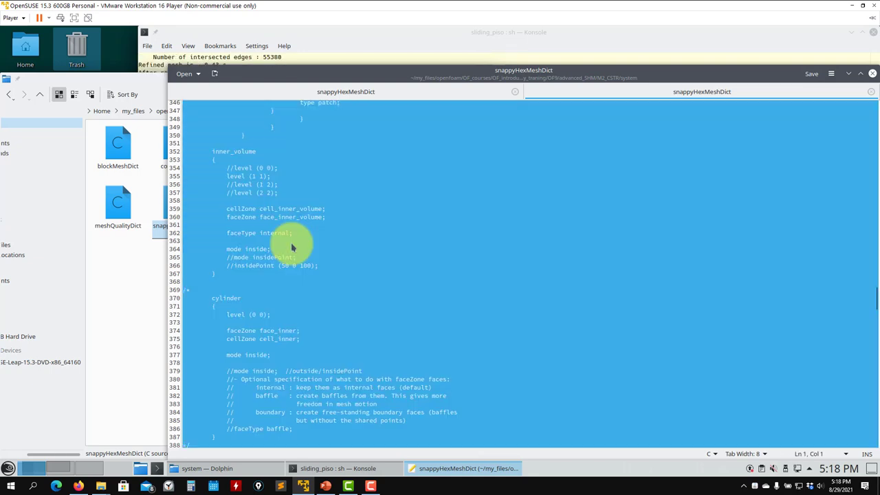
left_click(387, 90)
key("ctrl+a")
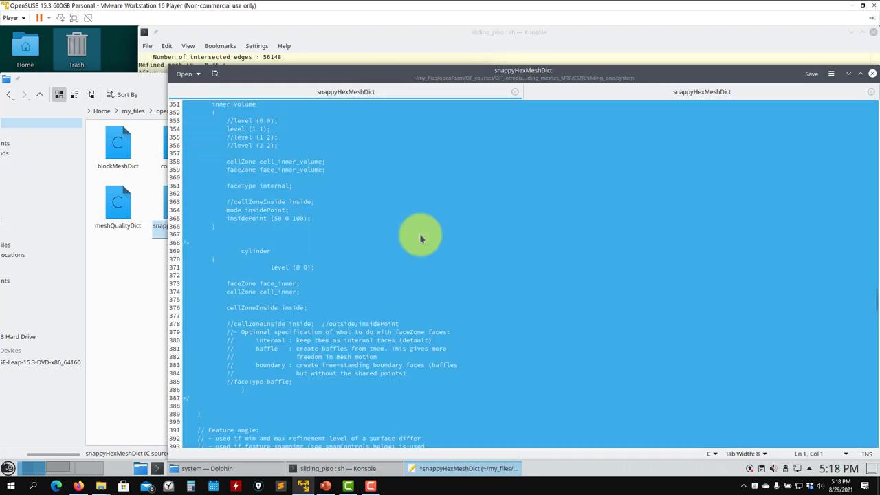
key("ctrl+v")
key("ctrl+s")
left_click(872, 74)
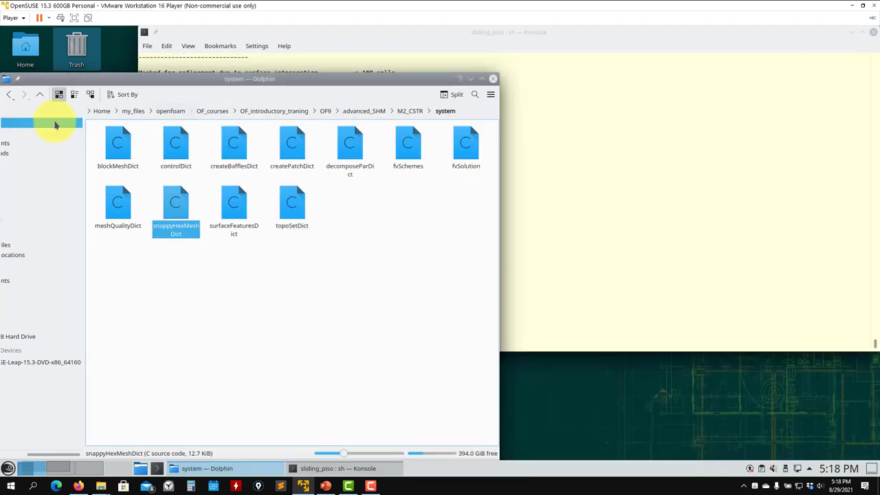
Check the meshing script's progress in Konsole, then bring the M2_CSTR system folder back up in Dolphin
left_click(685, 180)
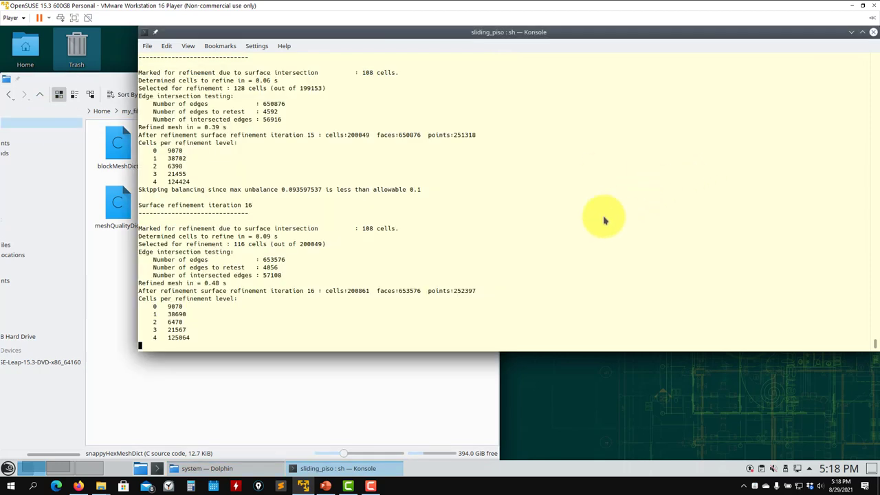
left_click(294, 380)
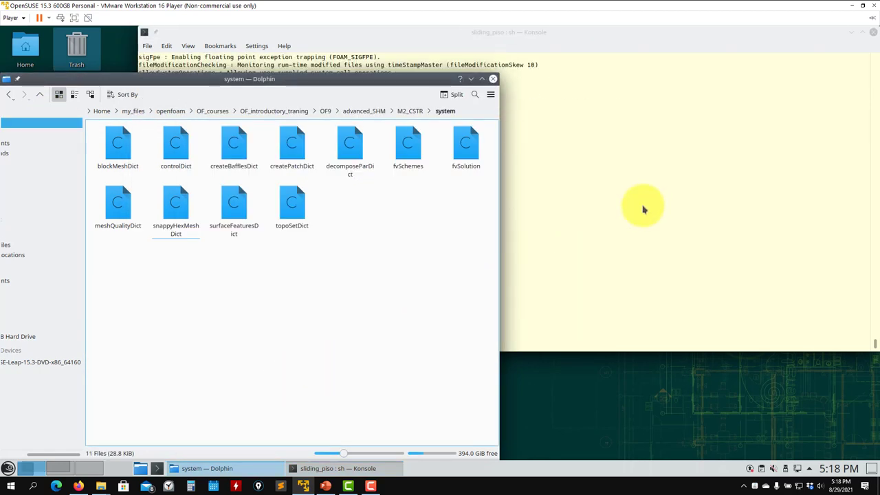
left_click(643, 206)
left_click(291, 371)
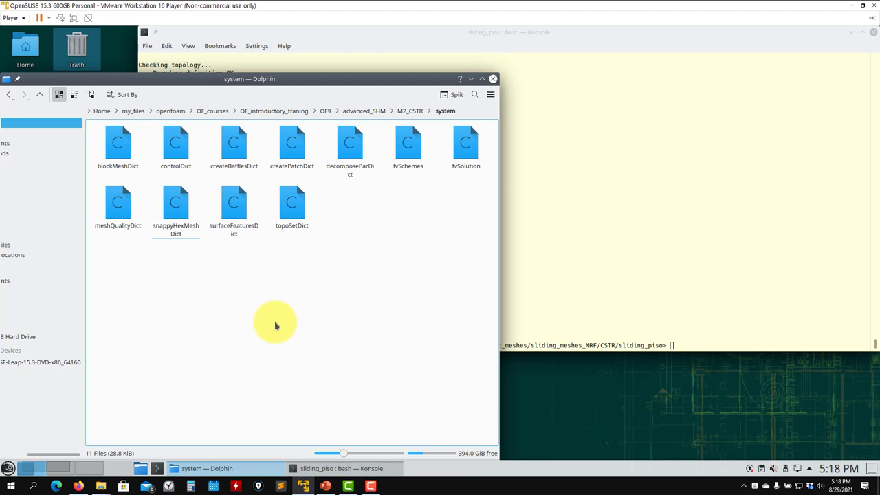
Copy the surfaceFeaturesDict file from the M2_CSTR system folder
right_click(233, 206)
left_click(266, 256)
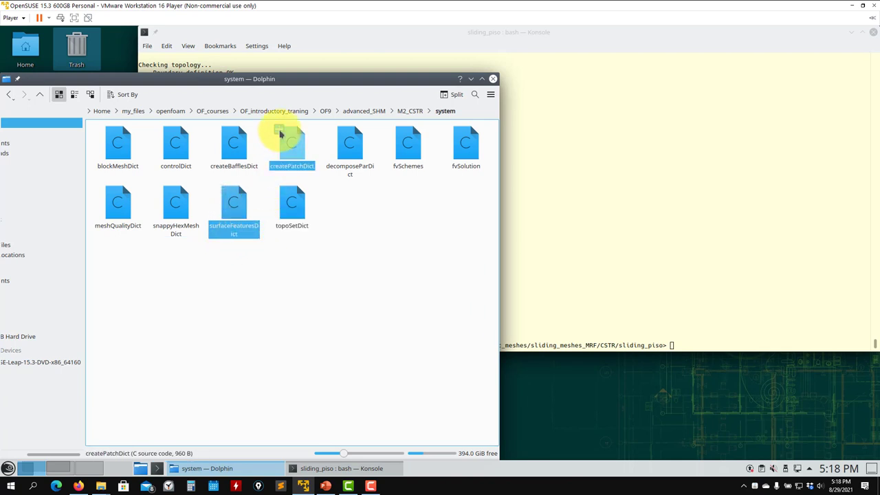
right_click(230, 153)
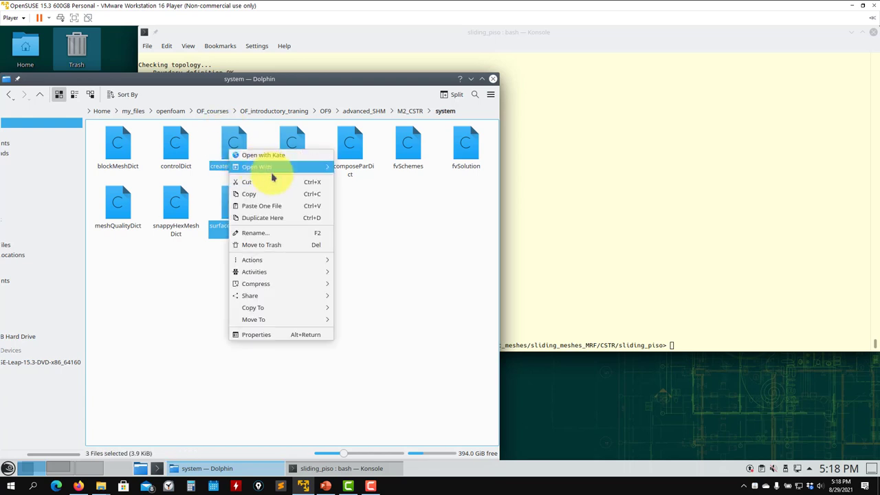
left_click(178, 296)
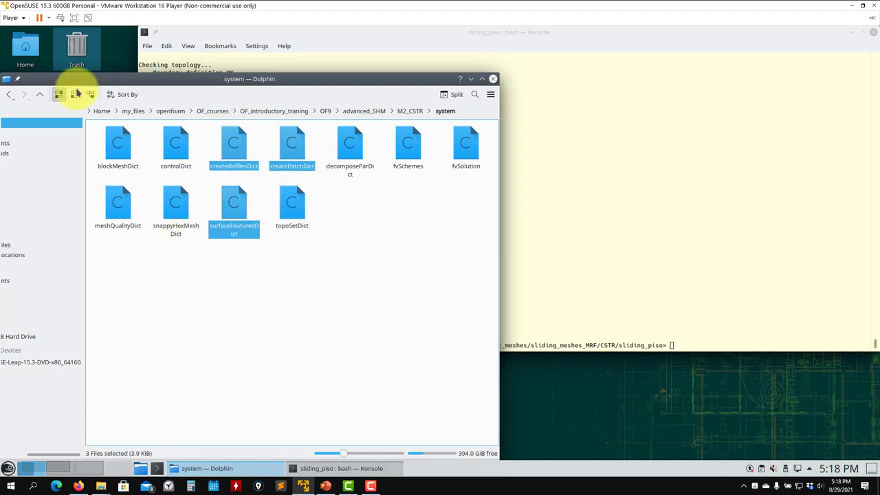
Browse from M2_CSTR up to OF9 and into advanced_physics/dynamic_meshes/sliding_meshes_MRF/CSTR/sliding_piso
left_click_drag(138, 79, 201, 57)
left_click(103, 74)
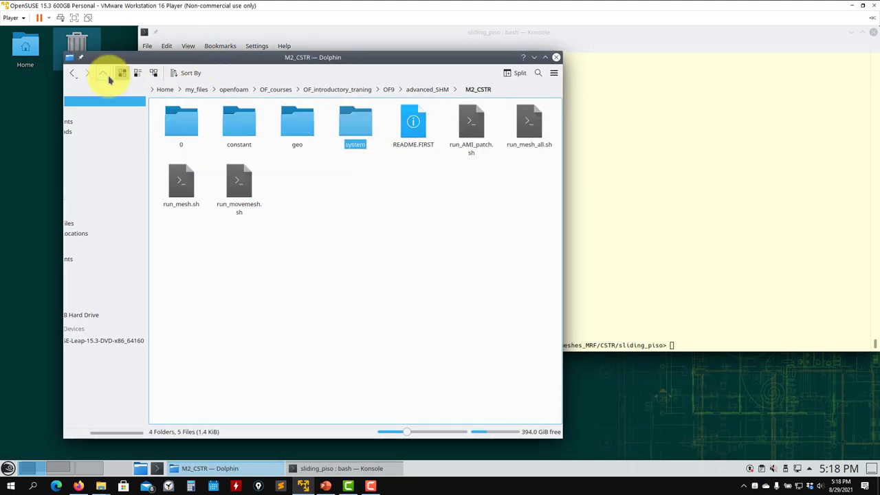
left_click(103, 74)
left_click(104, 75)
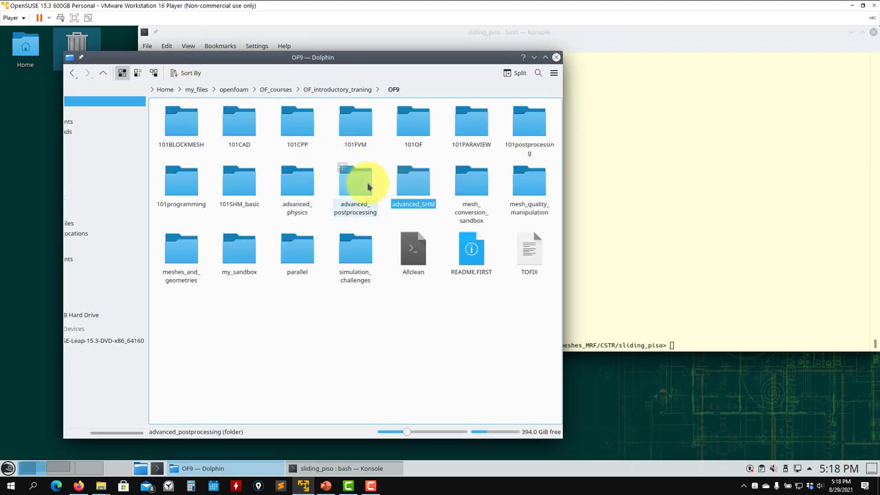
left_click(297, 184)
left_click(234, 130)
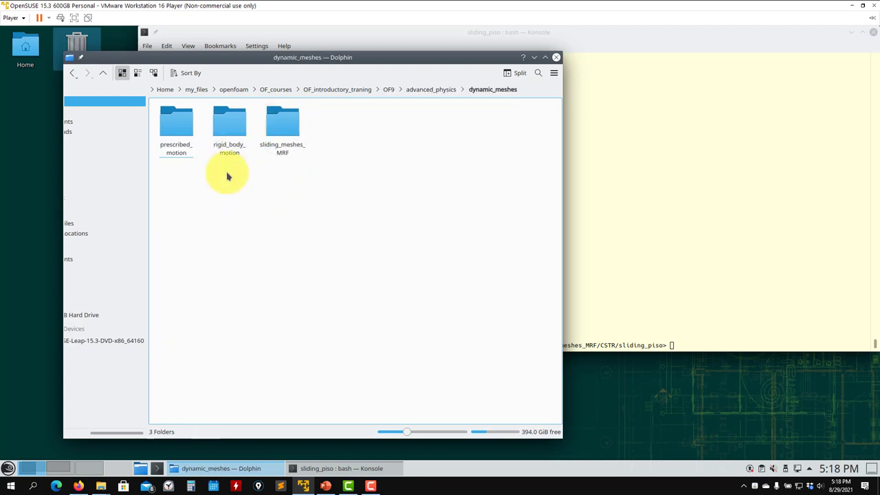
left_click(282, 127)
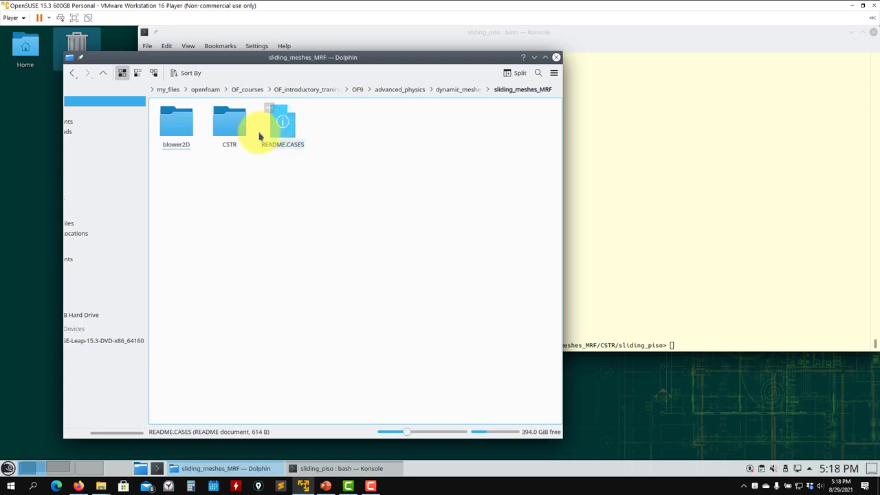
left_click(233, 132)
left_click(226, 131)
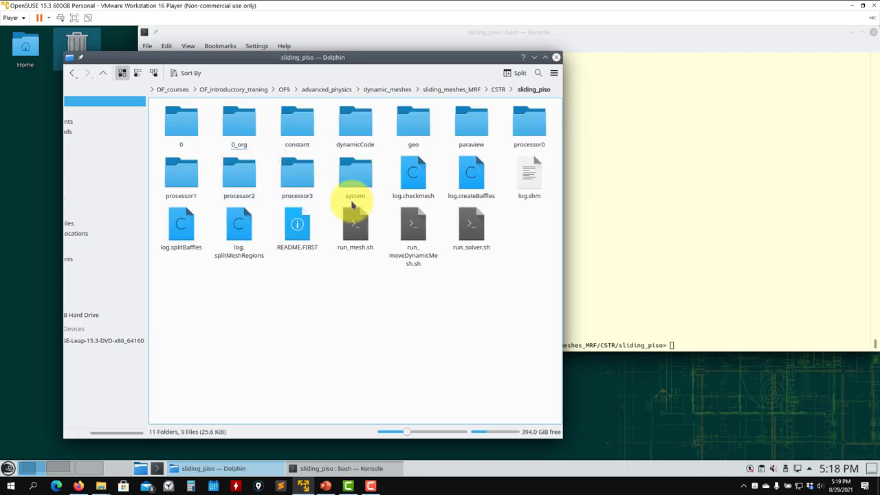
Paste the copied surfaceFeaturesDict into sliding_piso's system folder, overwriting the existing file, and rerun the meshing script in Konsole
left_click(353, 198)
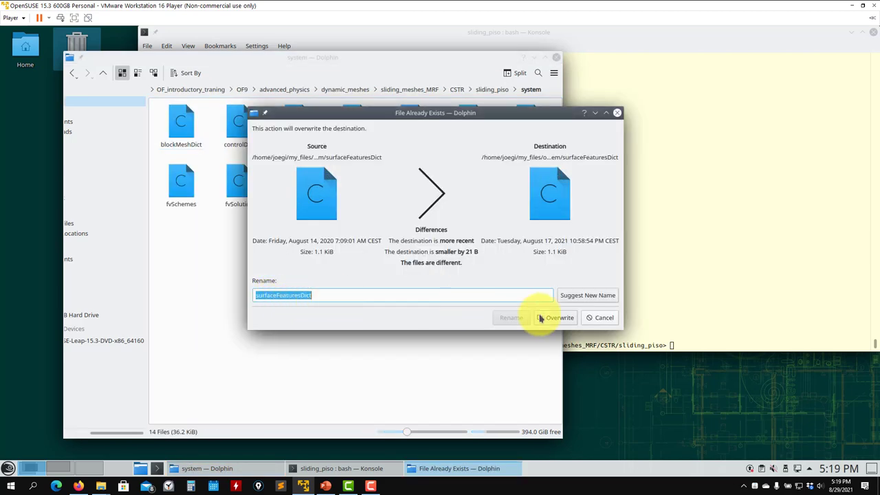
left_click(559, 317)
left_click(696, 247)
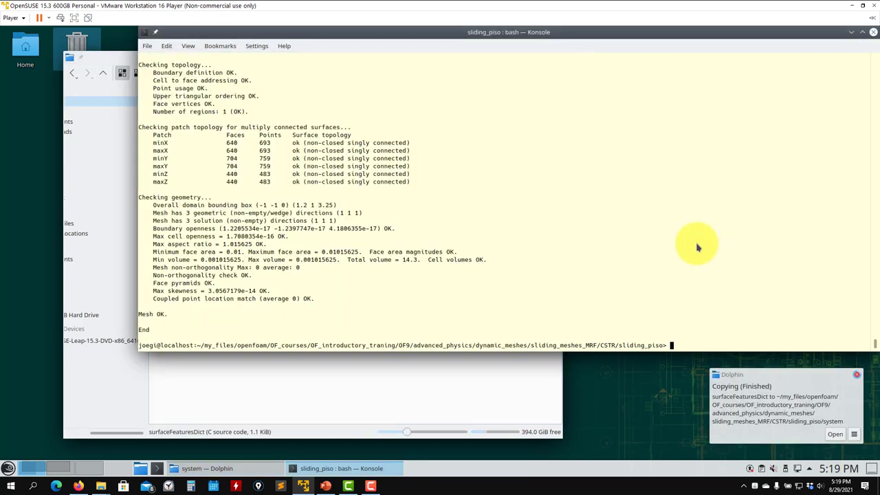
key("Return")
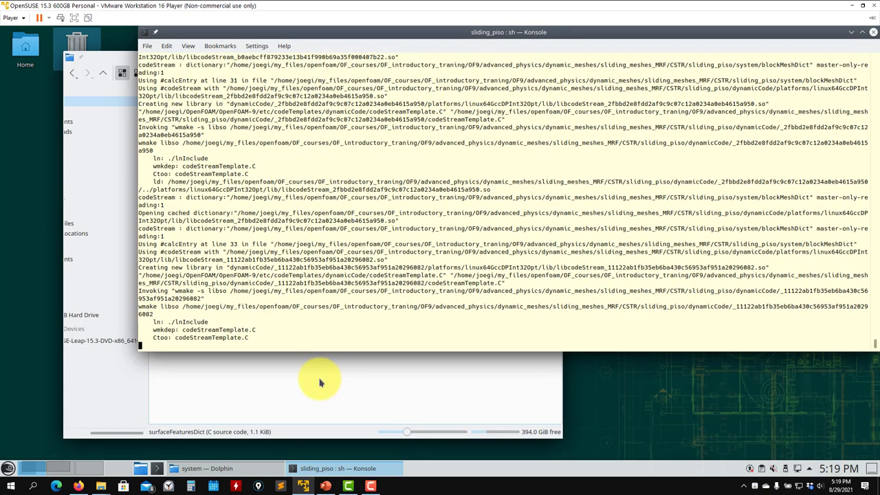
Switch to Dolphin, open sliding_piso's run_mesh.sh in the text editor and examine its createBaffles and splitBaffles commands
left_click(287, 375)
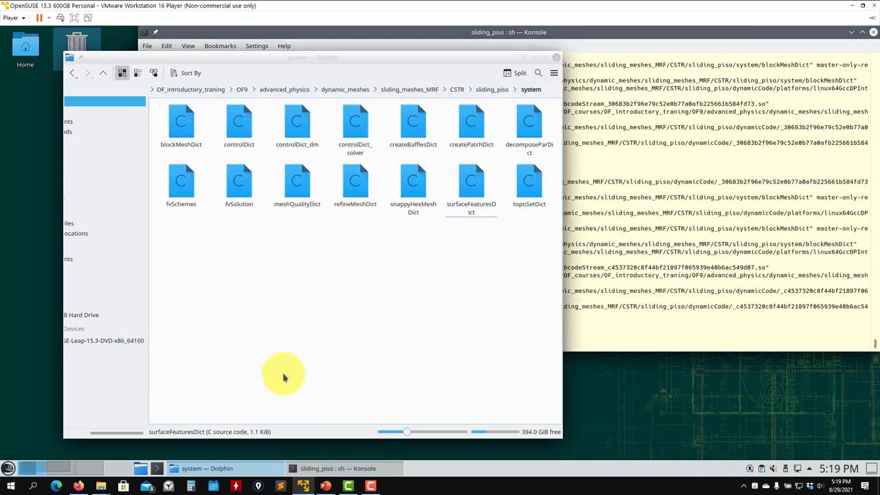
left_click_drag(452, 66, 404, 82)
left_click(40, 96)
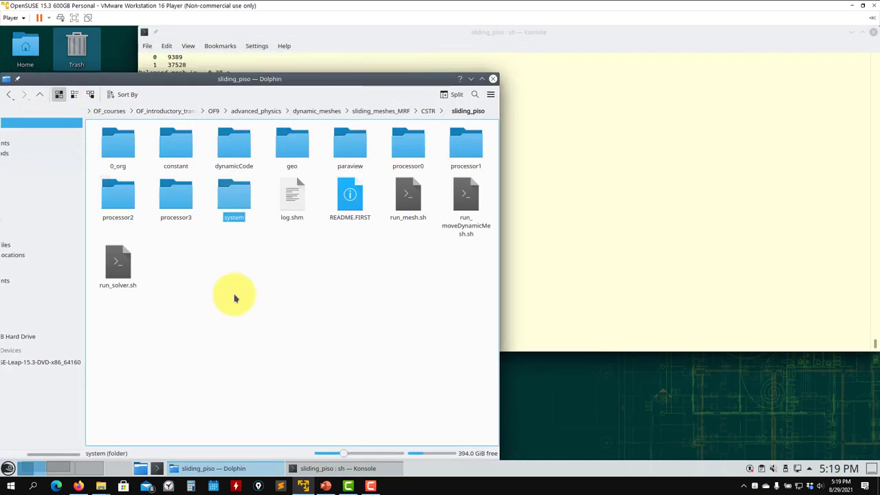
right_click(411, 202)
mouse_move(481, 220)
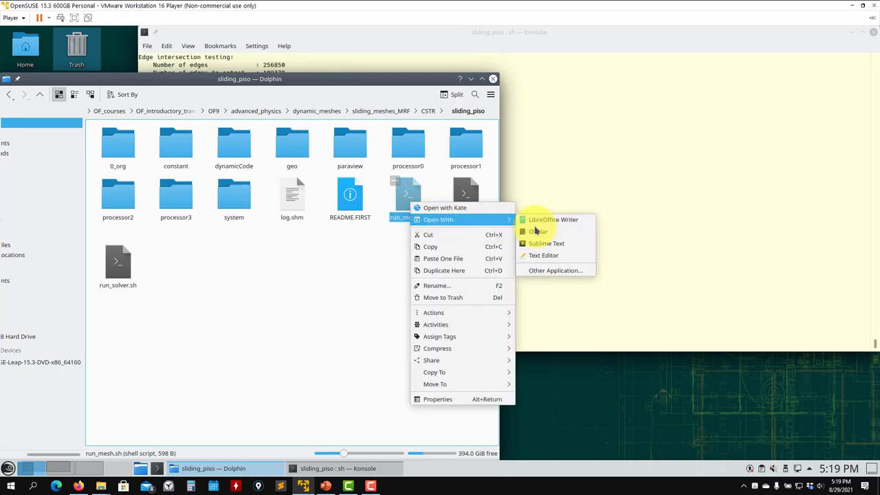
left_click(543, 255)
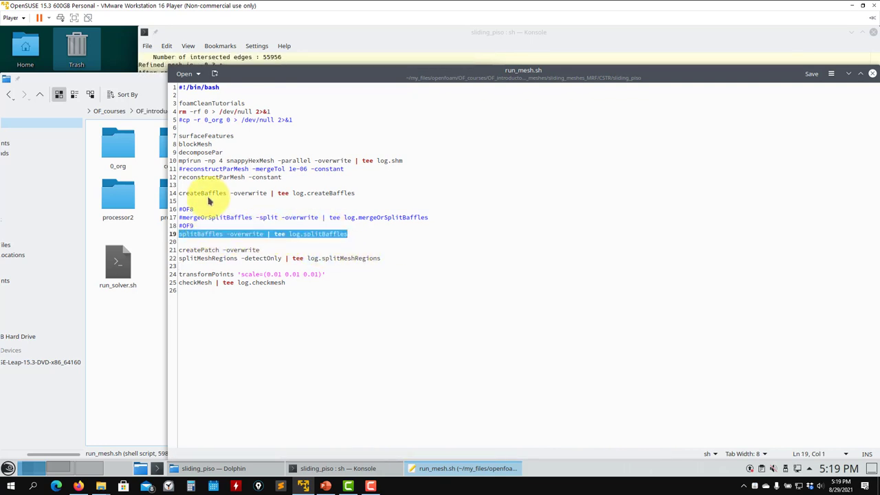
Open createBafflesDict from sliding_piso's system folder and examine its faceZone entries and its master and slave patches block
key("ctrl+q")
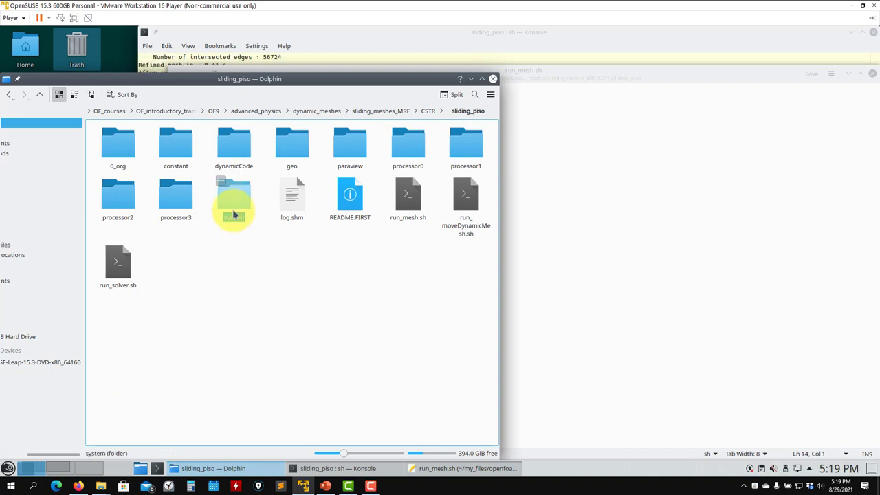
left_click(234, 215)
left_click_drag(347, 161, 543, 226)
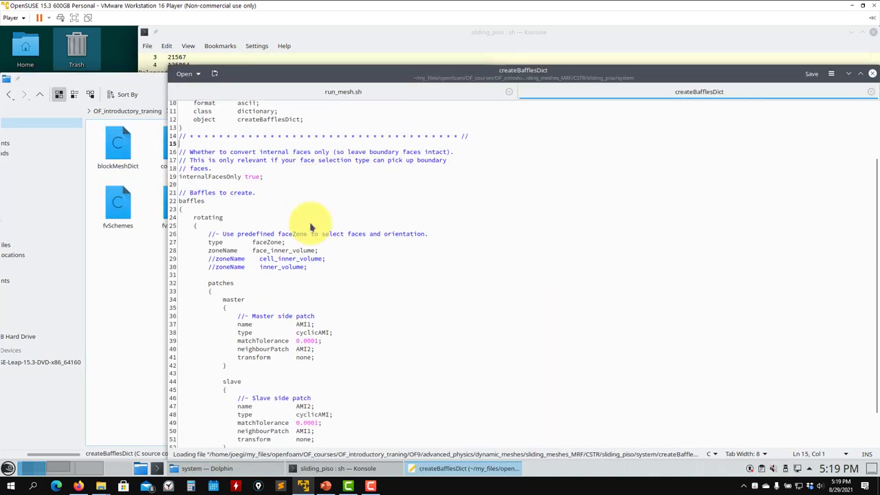
left_click_drag(334, 251, 204, 249)
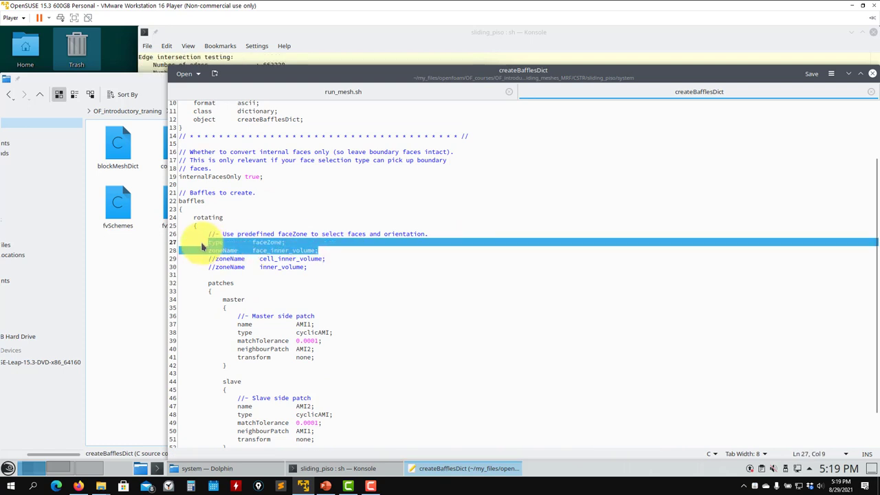
scroll(261, 220, "down", 2)
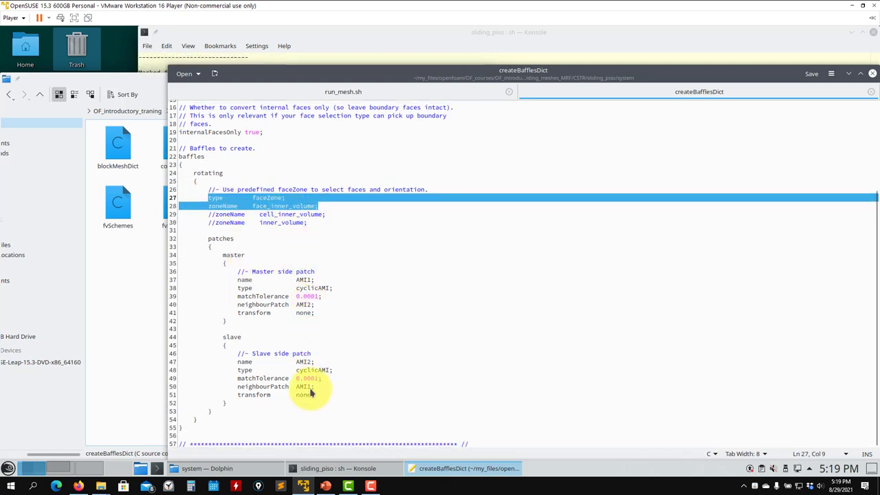
left_click_drag(213, 411, 203, 244)
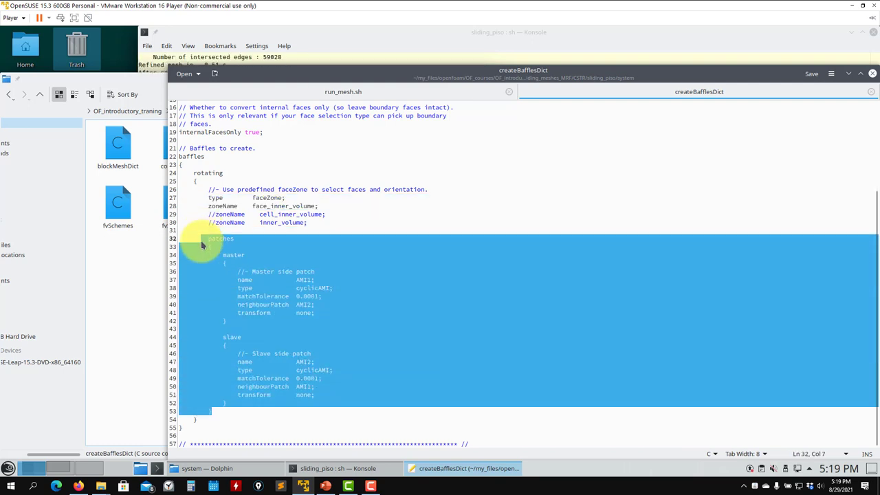
Return to run_mesh.sh and review the splitBaffles line and the remaining commands from createPatch through checkMesh
left_click(148, 279)
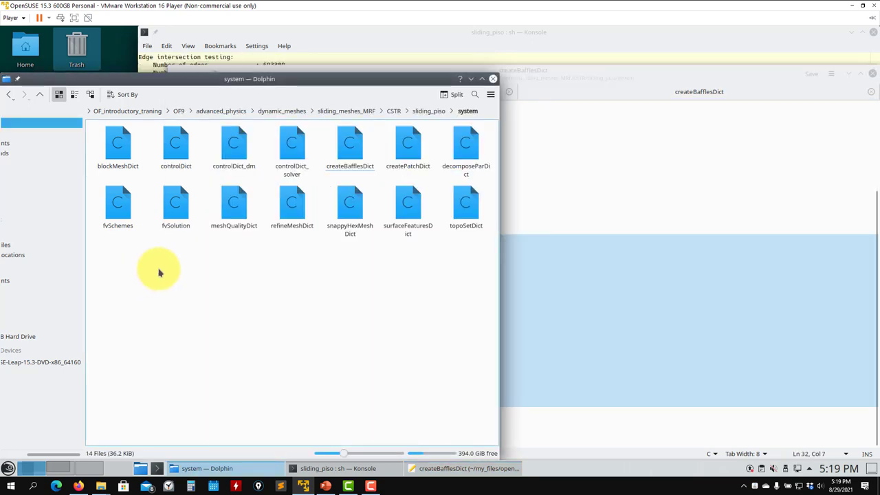
left_click(630, 112)
left_click(405, 90)
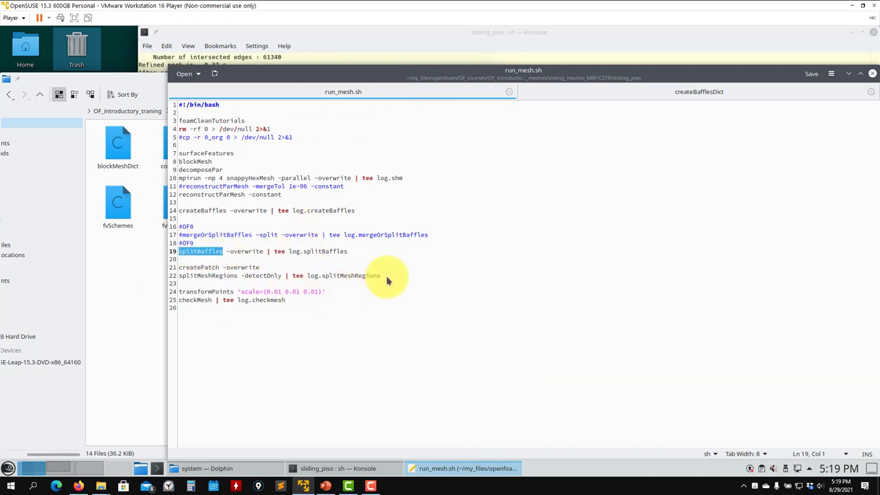
left_click_drag(388, 277, 179, 275)
left_click_drag(298, 309, 170, 264)
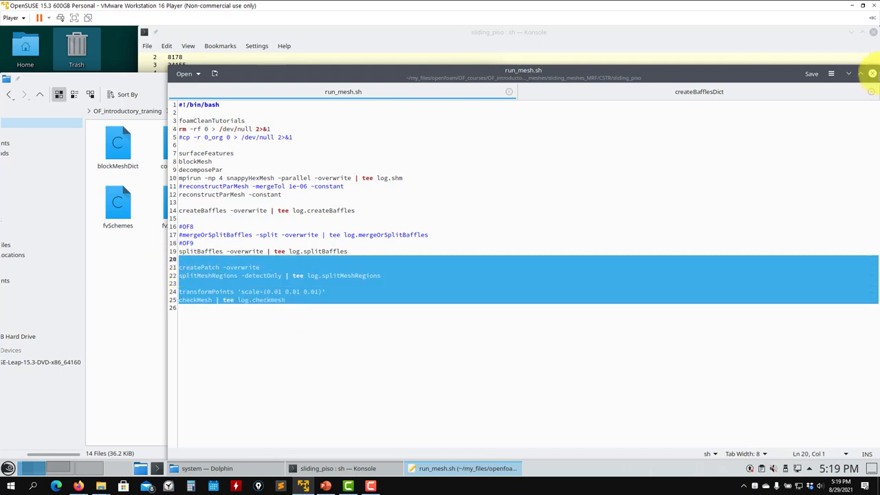
Open sliding_piso's run_moveDynamicMesh.sh in the text editor and examine its moveDynamicMesh command, then close the editor and bring up Konsole
left_click(141, 286)
left_click(39, 94)
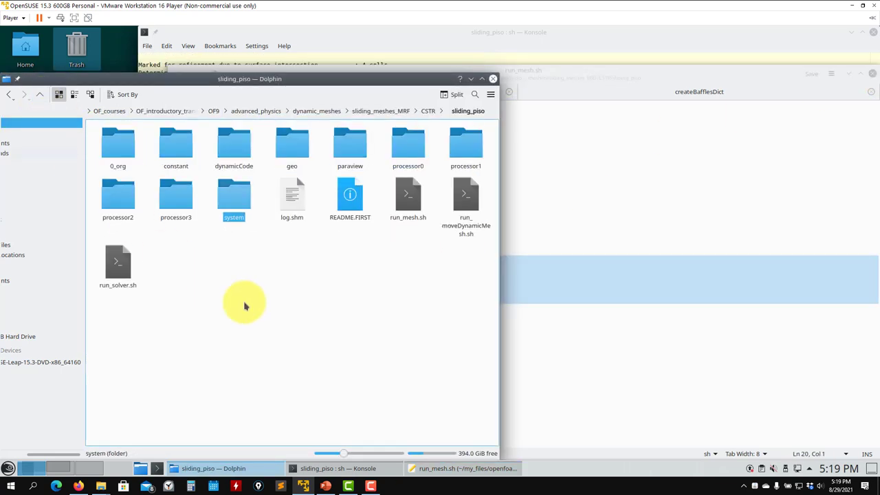
left_click_drag(461, 203, 589, 203)
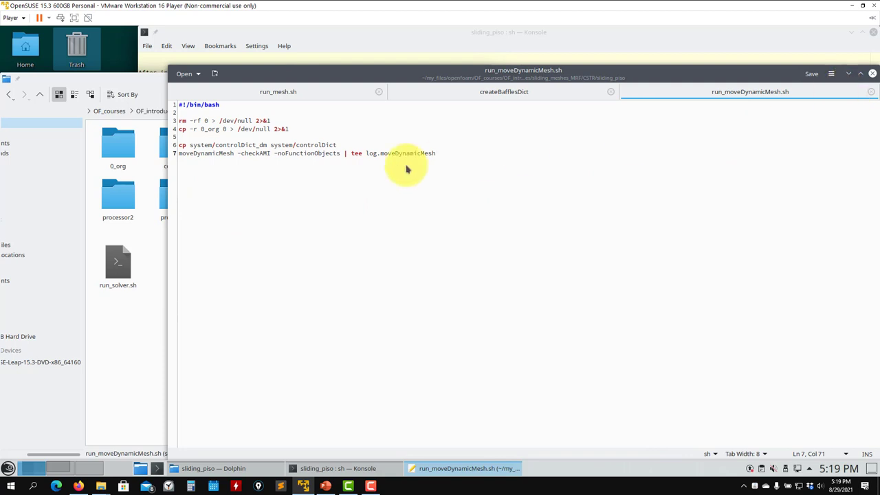
left_click(121, 334)
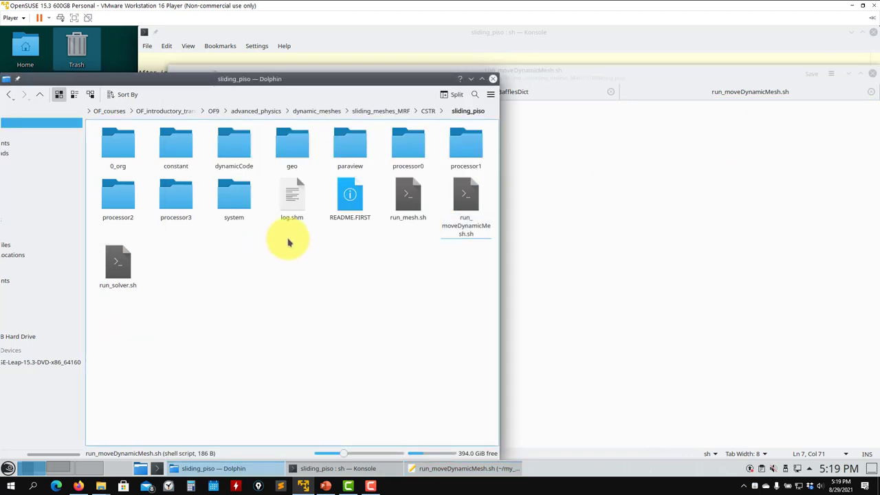
left_click(871, 74)
left_click(609, 202)
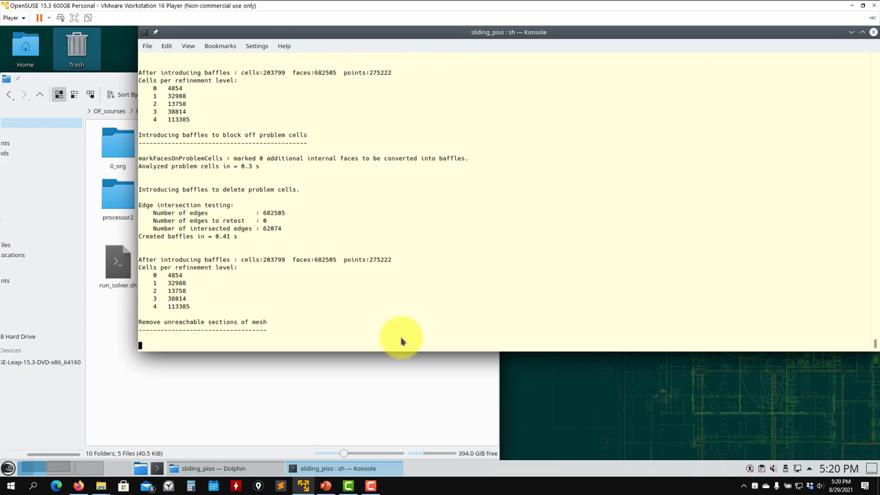
Browse to the CSTR/MRF_simple case, open its run_mesh.sh in the text editor, review the meshing commands and close the editor
left_click(364, 367)
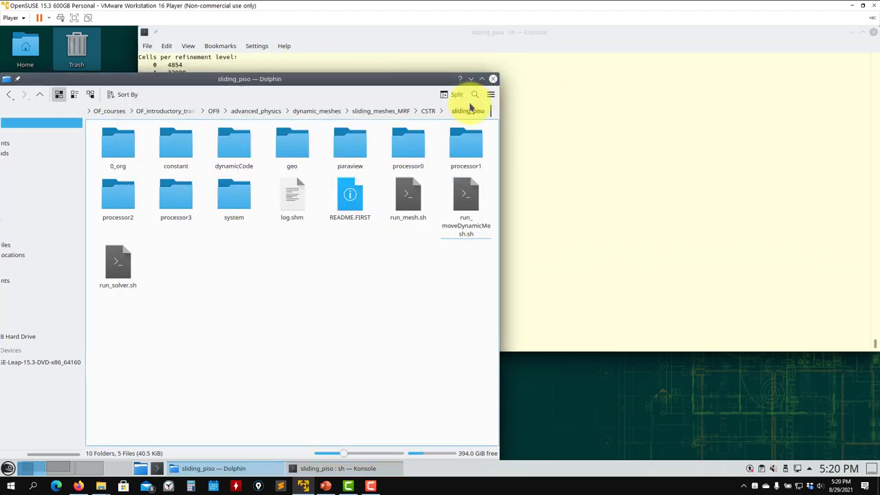
left_click(389, 115)
left_click(120, 157)
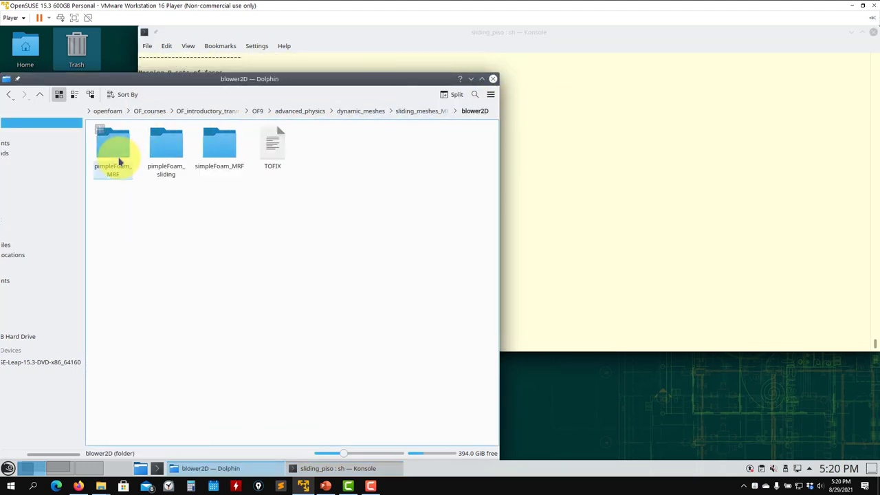
left_click(40, 94)
left_click(113, 159)
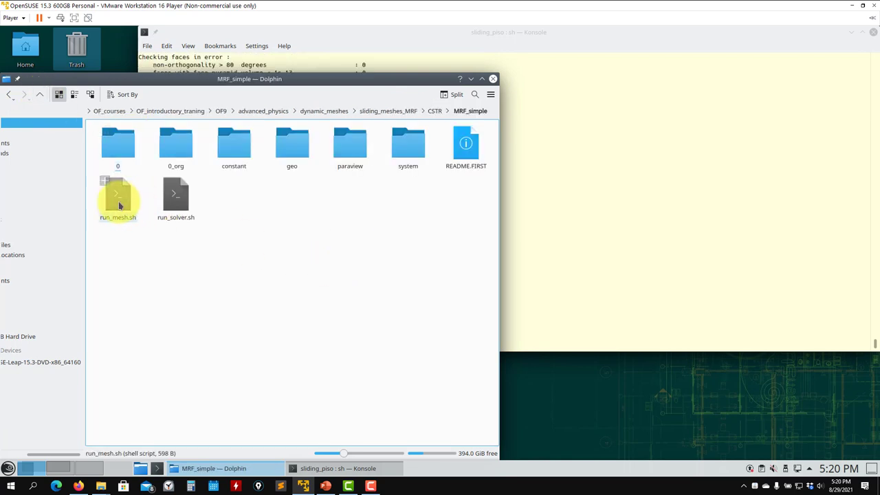
right_click(118, 205)
mouse_move(180, 220)
left_click(258, 254)
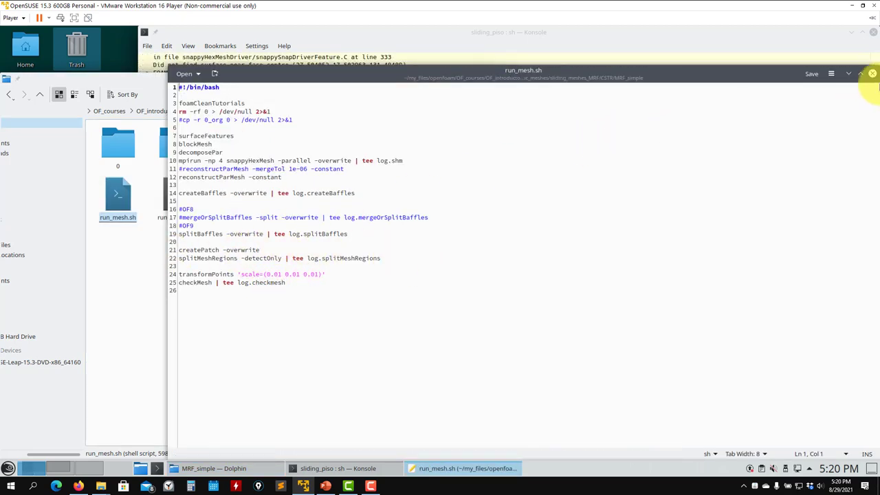
left_click(872, 74)
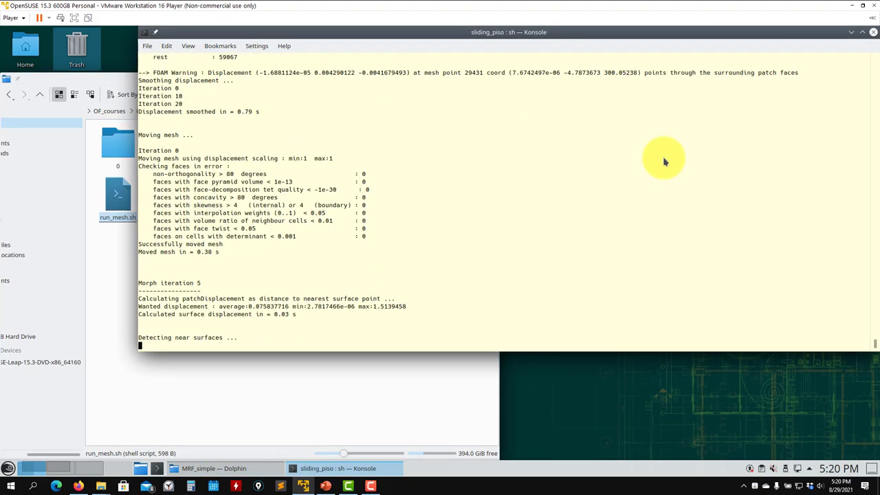
Look through the dictionaries in MRF_simple's constant folder
left_click(94, 298)
left_click(226, 146)
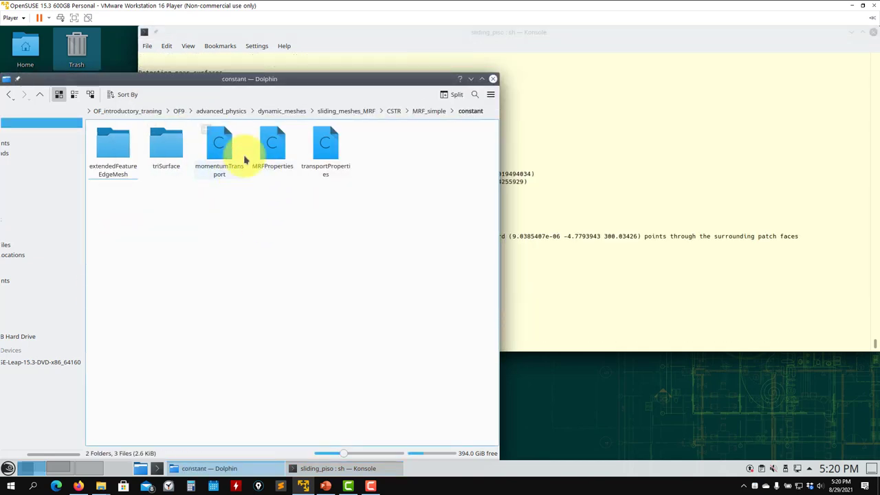
left_click(43, 103)
Go back to the sliding_piso folder through CSTR and check the meshing script's checkMesh report in Konsole
left_click(43, 103)
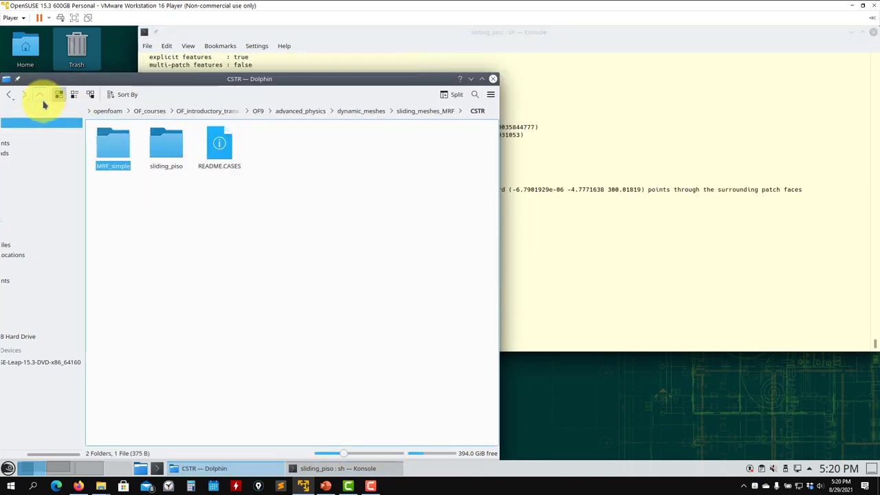
left_click(179, 161)
left_click(624, 210)
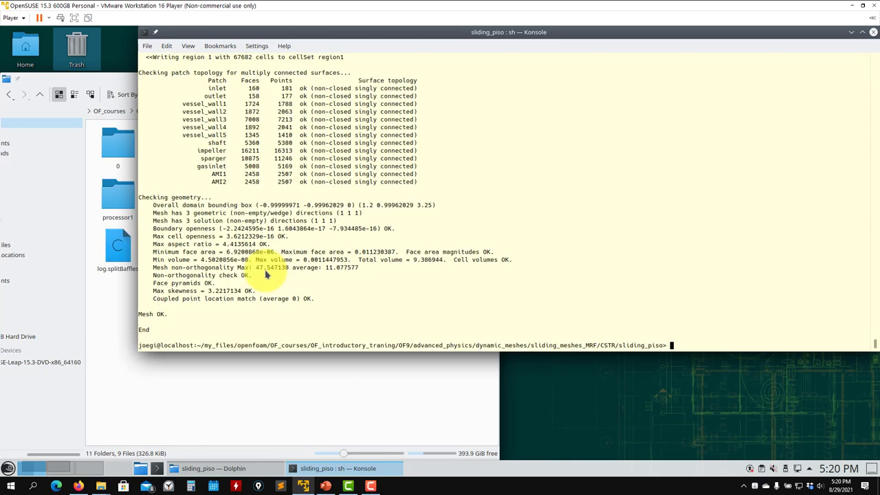
Examine the cell regions and the patch topology table in the checkMesh report
scroll(267, 273, "up", 4)
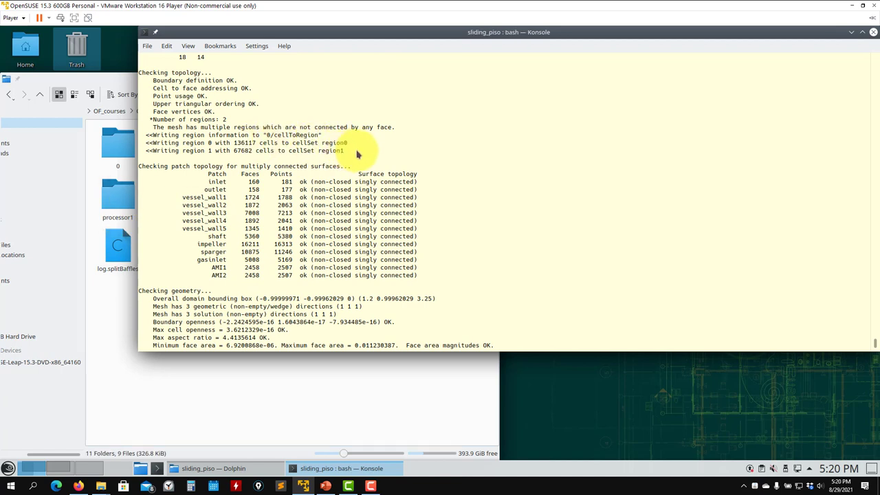
left_click_drag(357, 154, 137, 143)
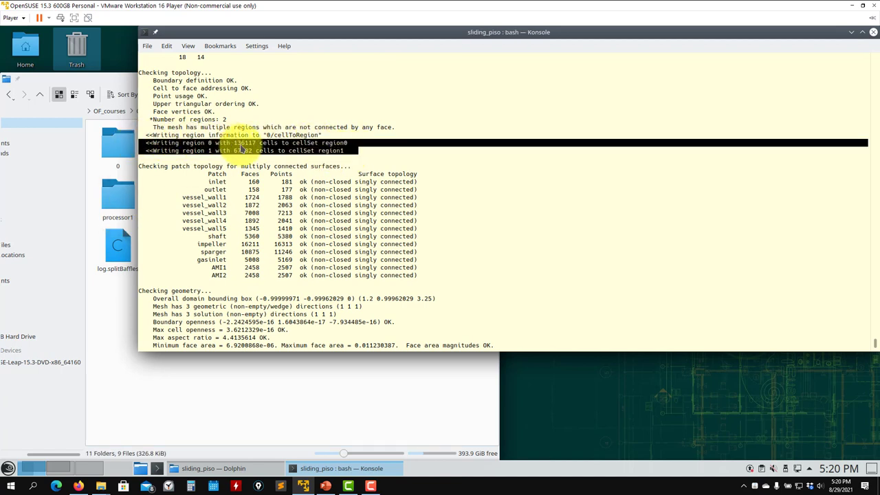
left_click(255, 180)
left_click_drag(414, 279, 143, 173)
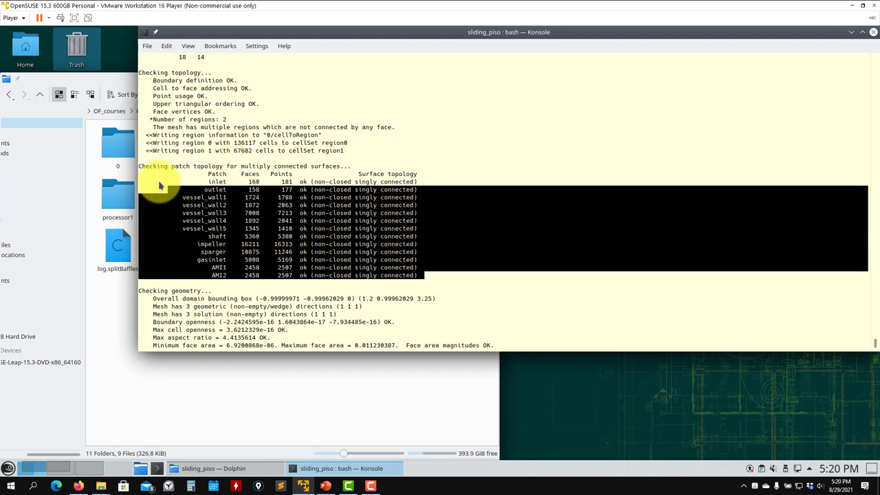
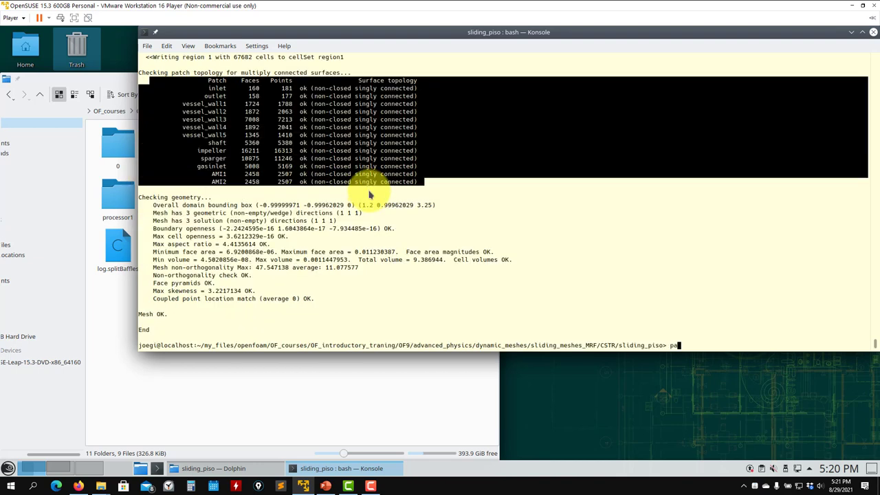
Launch paraFoam for the sliding_piso case and load the mesh with sets and zones included
type("oam")
key("Return")
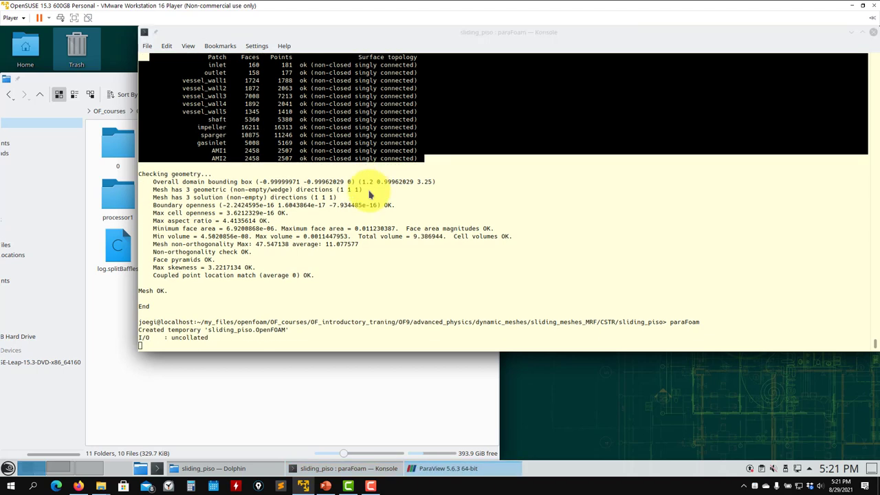
scroll(185, 302, "down", 2)
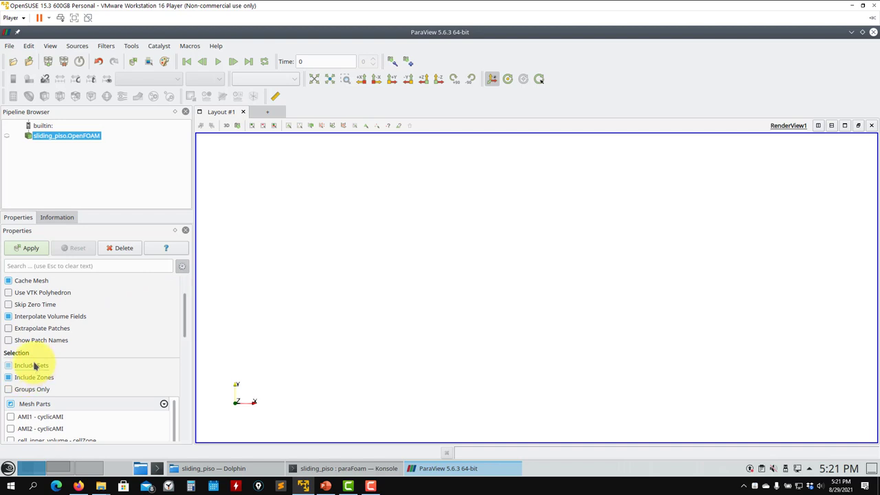
left_click(38, 249)
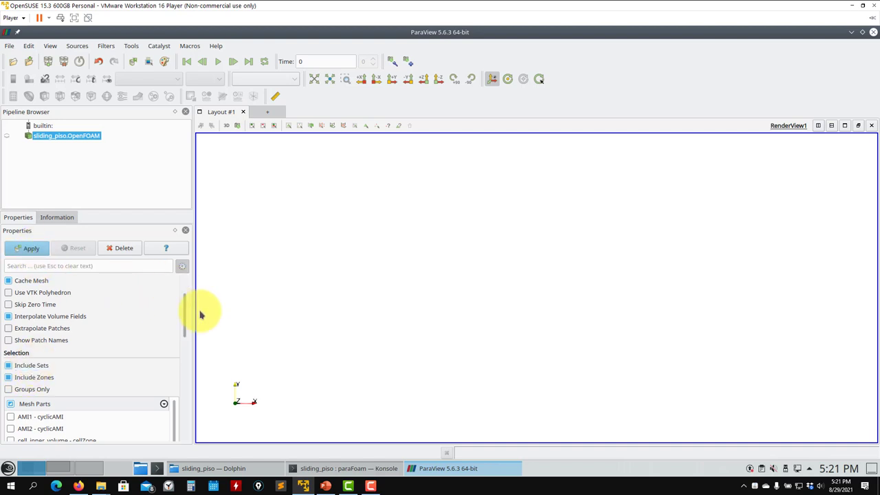
Display only the AMI1 cyclicAMI patch of the mesh and inspect its shape in 3D
scroll(189, 302, "down", 4)
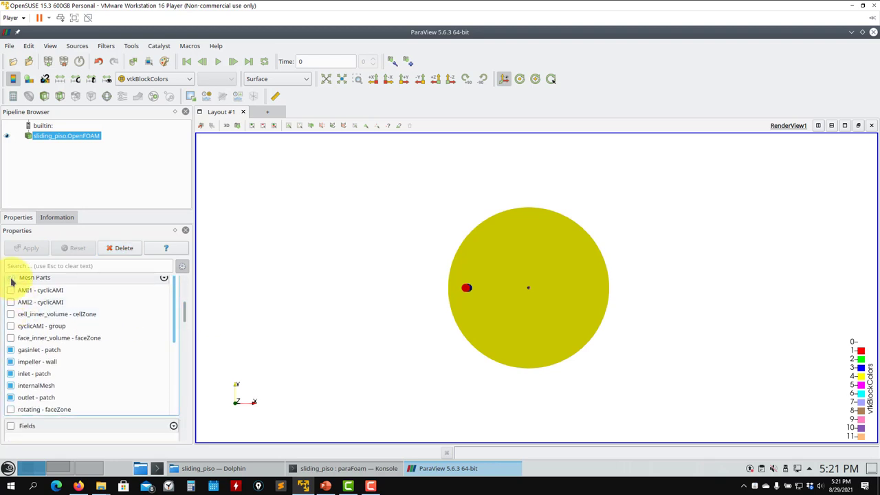
left_click(11, 278)
left_click(11, 290)
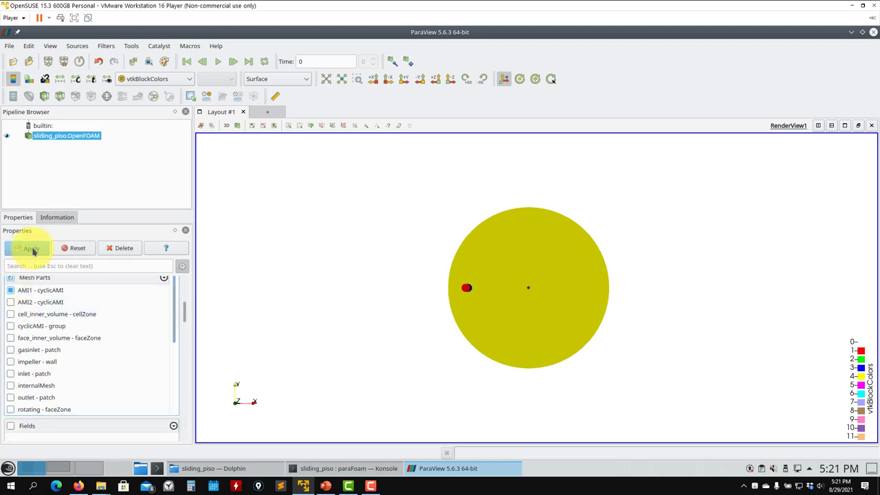
left_click(29, 249)
left_click_drag(503, 261, 515, 323)
scroll(500, 359, "up", 3)
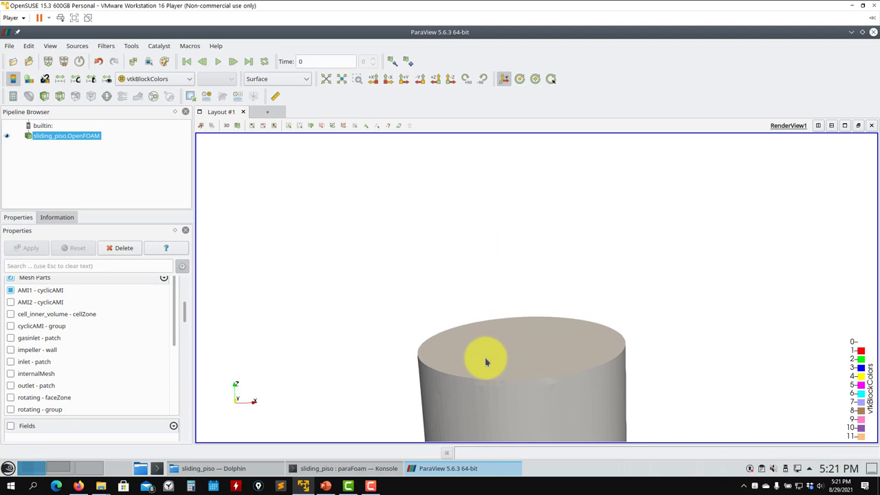
left_click_drag(486, 359, 472, 288)
Add the AMI2 cyclicAMI patch to the displayed mesh parts and inspect both interfaces together
left_click(10, 303)
left_click(28, 247)
left_click_drag(486, 284, 530, 269)
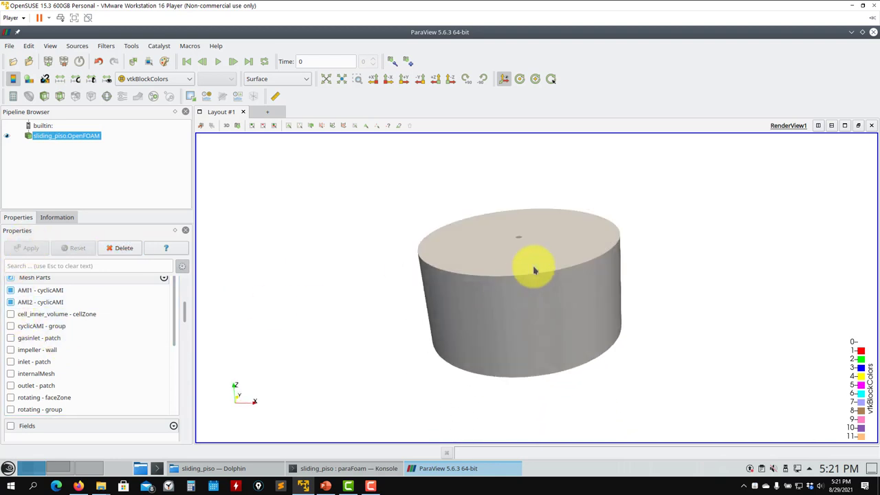
scroll(515, 320, "up", 4)
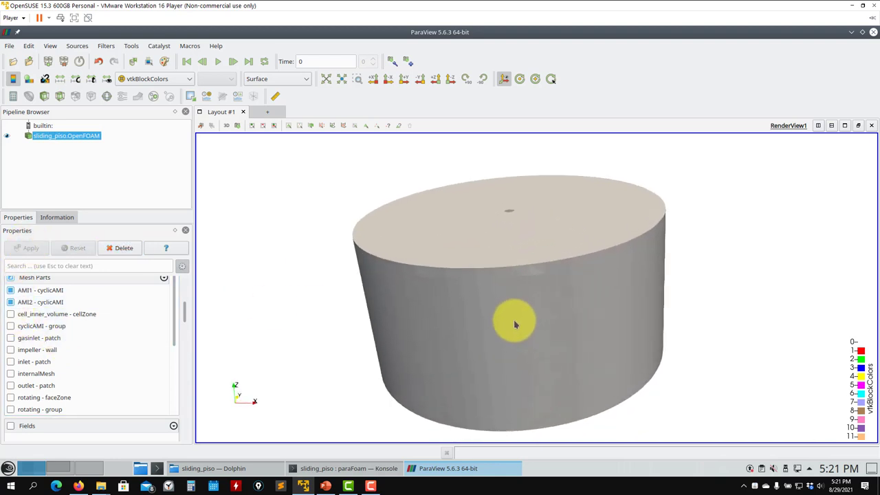
Hide the two AMI patches and display only the rotating faceZone
left_click(11, 297)
left_click(10, 295)
scroll(40, 347, "down", 4)
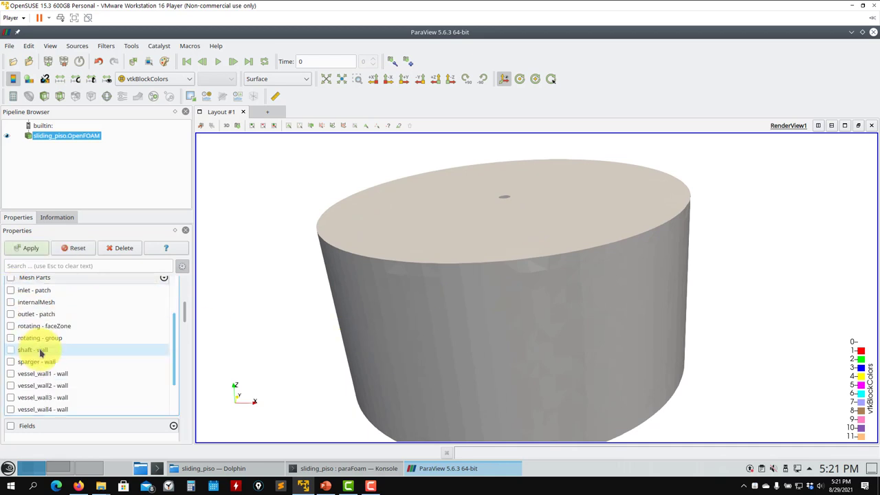
scroll(39, 365, "down", 1)
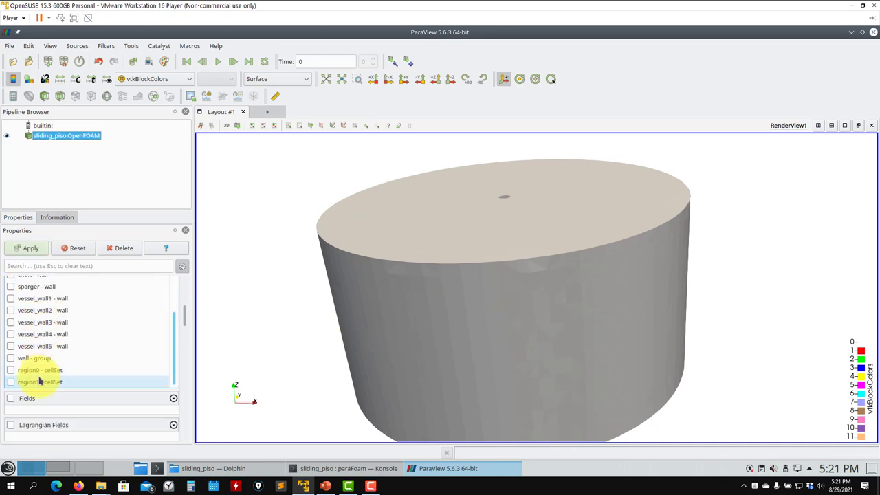
scroll(41, 376, "up", 2)
left_click(10, 322)
left_click(37, 248)
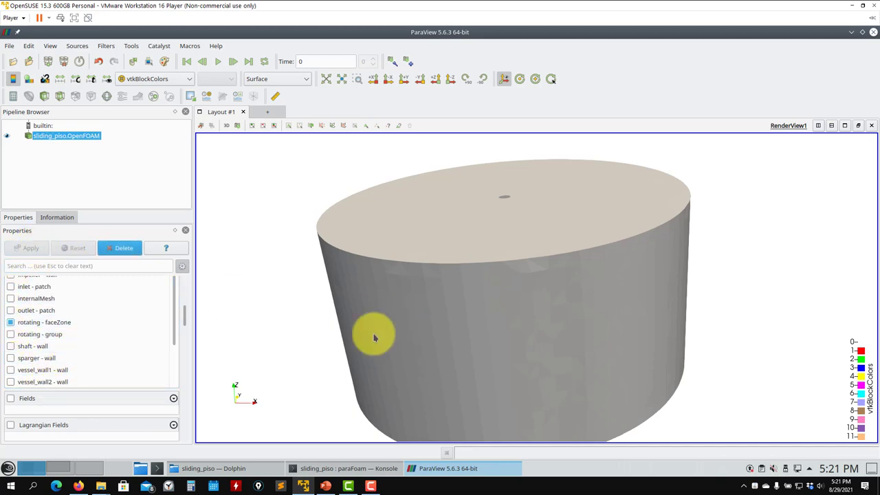
Display the rotating group in place of the rotating faceZone
scroll(184, 314, "up", 3)
scroll(184, 314, "down", 1)
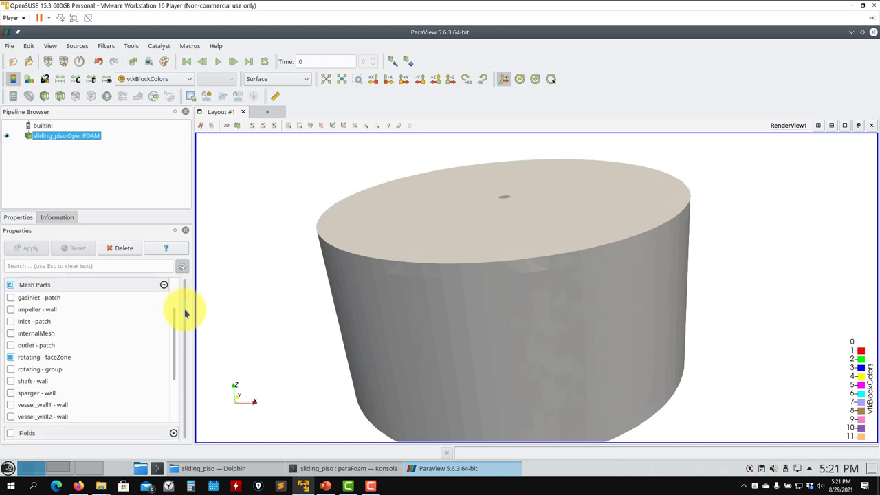
left_click(14, 365)
left_click(30, 249)
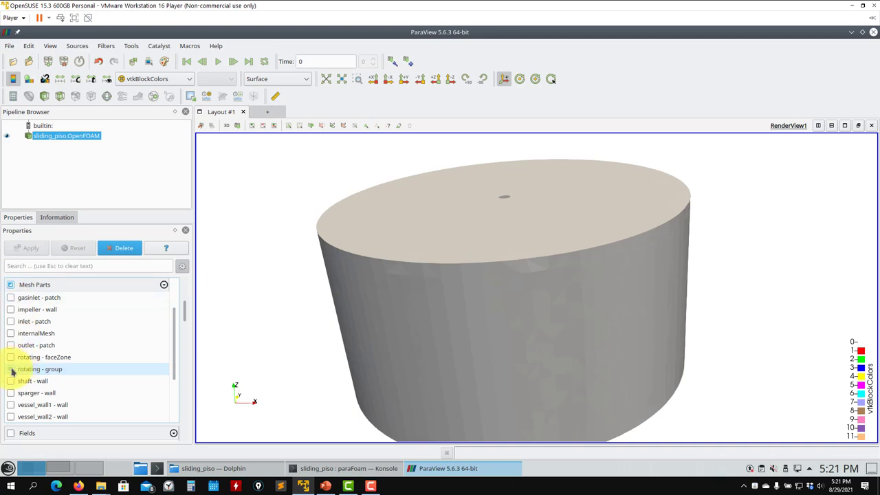
left_click(12, 370)
scroll(406, 291, "down", 5)
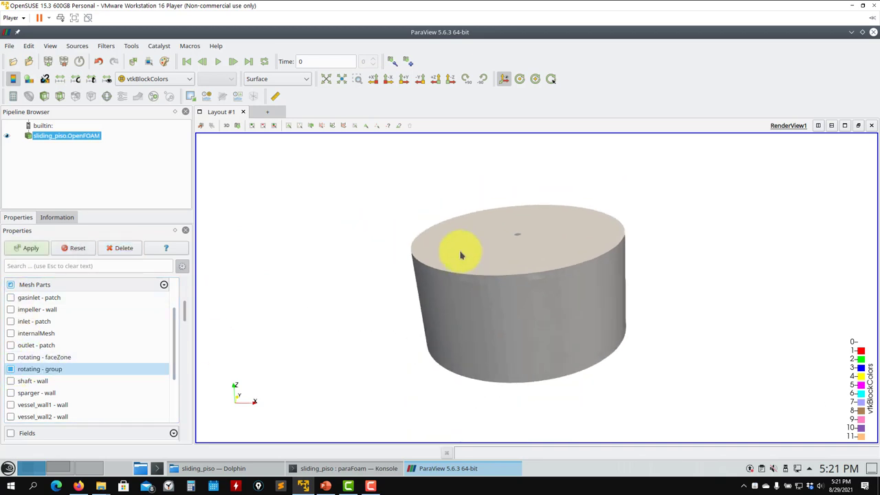
left_click(27, 249)
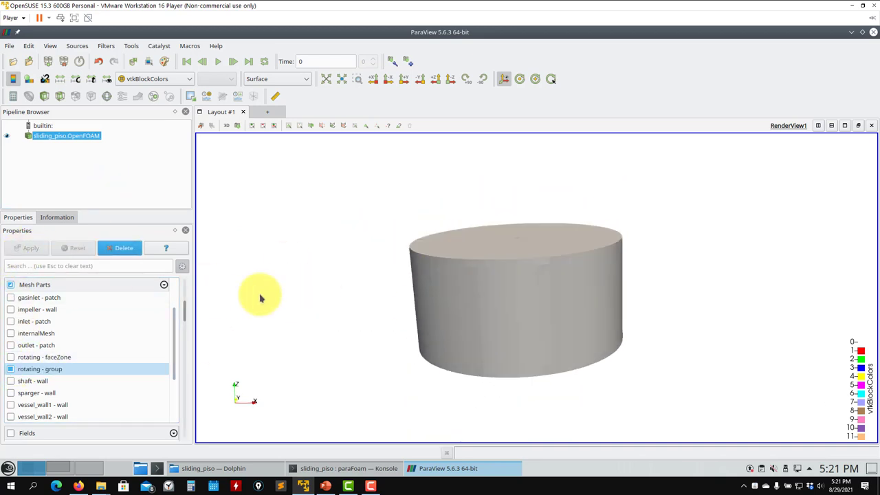
Slice the rotating group to look inside it and delete the slice
left_click(60, 96)
left_click(33, 252)
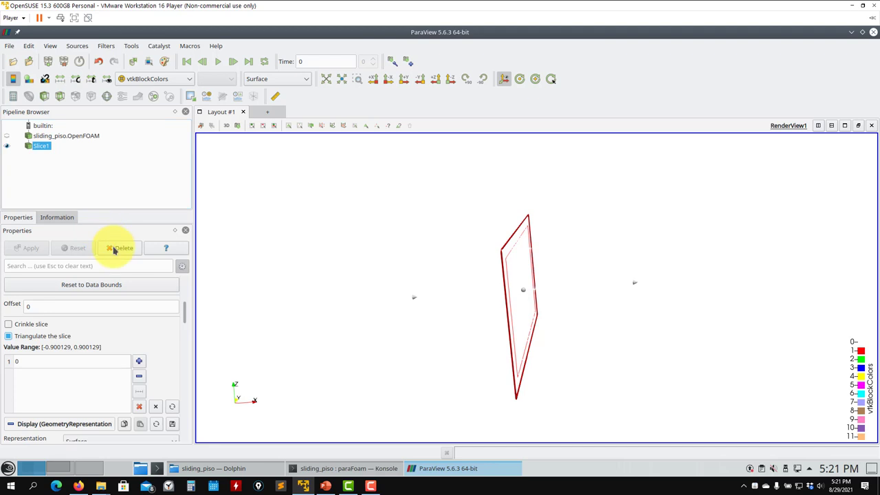
left_click(117, 248)
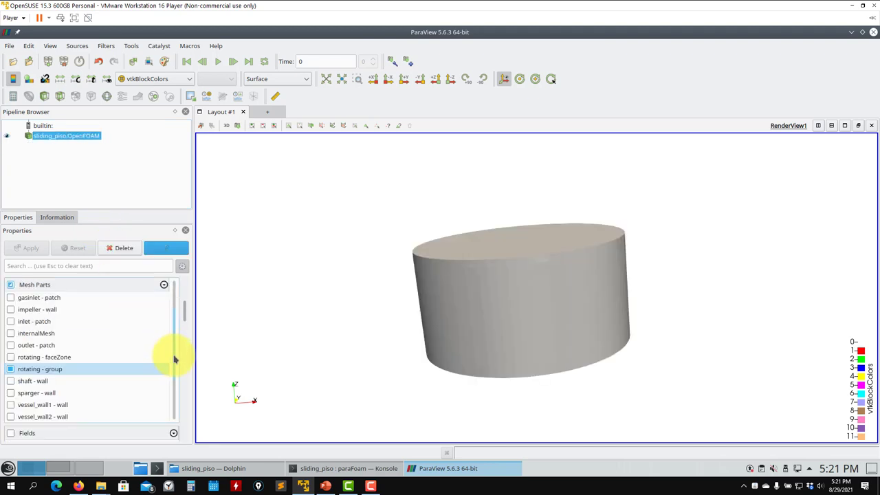
Add the cell_inner_volume cellZone to the displayed mesh parts
left_click_drag(175, 357, 177, 308)
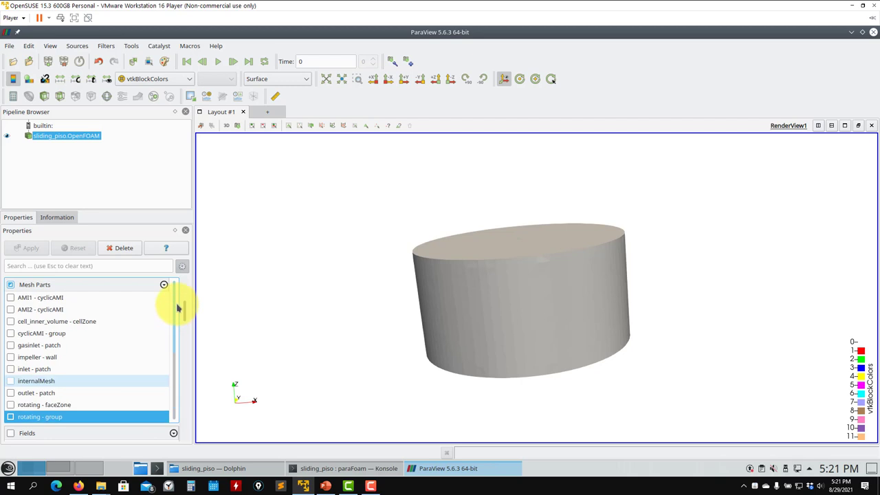
left_click(19, 321)
left_click(10, 321)
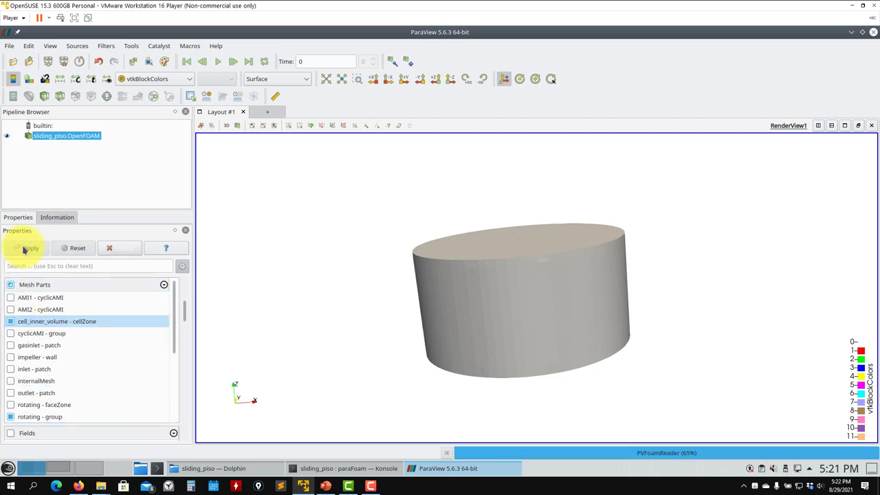
left_click(28, 247)
Slice through the cell_inner_volume zone, inspect the cut around the impeller and close ParaView
left_click(60, 95)
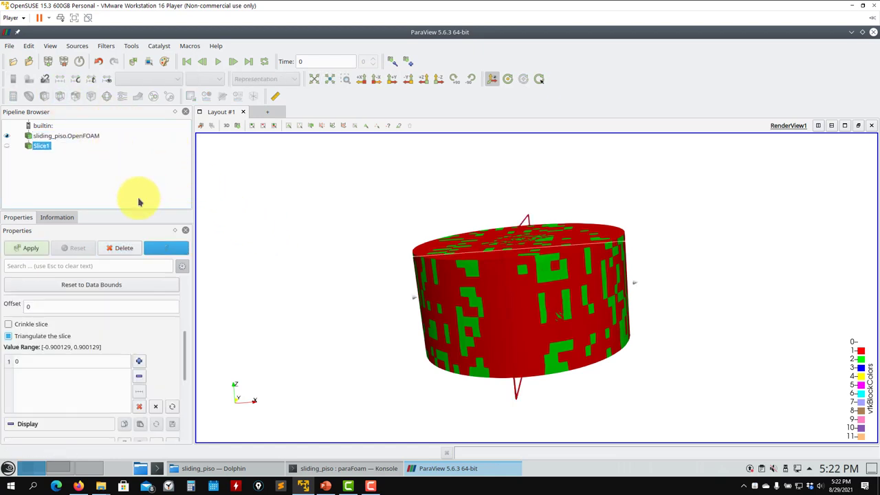
left_click_drag(359, 395, 314, 395)
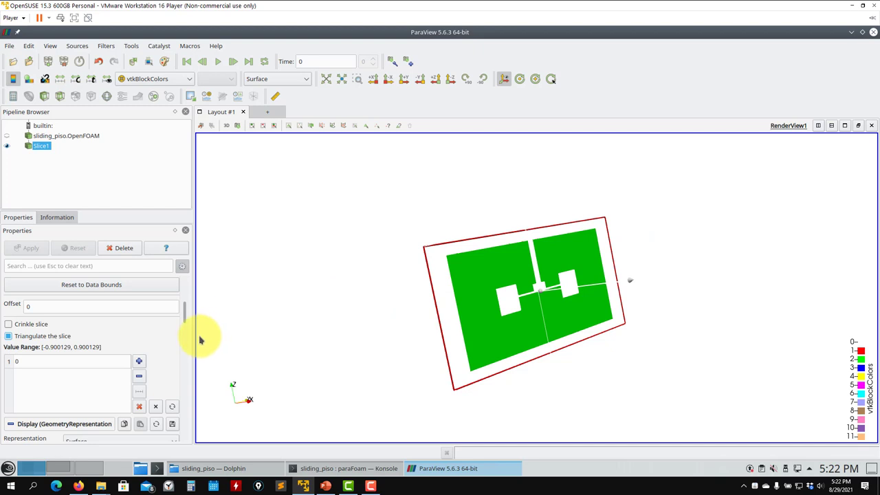
left_click_drag(185, 321, 188, 255)
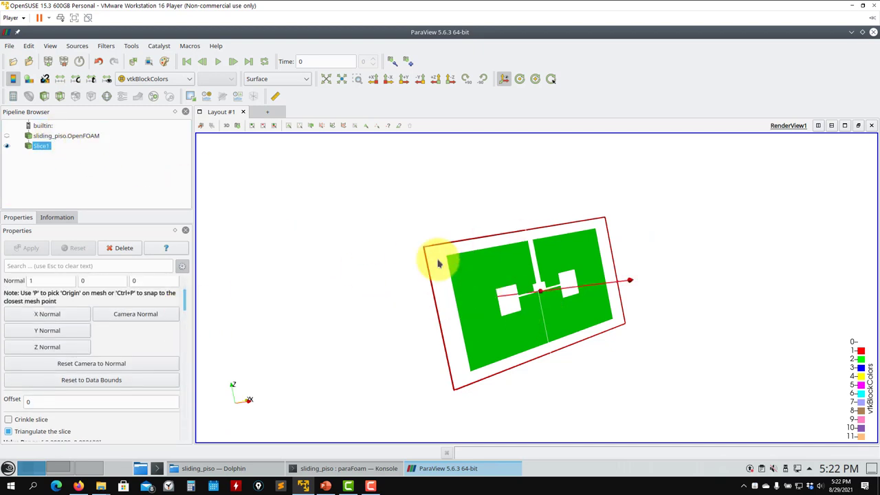
left_click(873, 33)
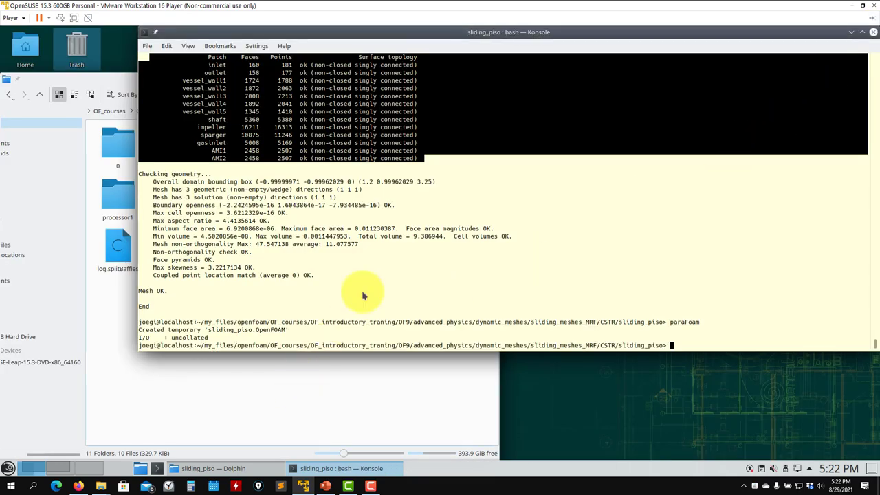
List the sliding_piso case contents and run the run_moveDynamicMesh.sh script
type("ls")
key("Return")
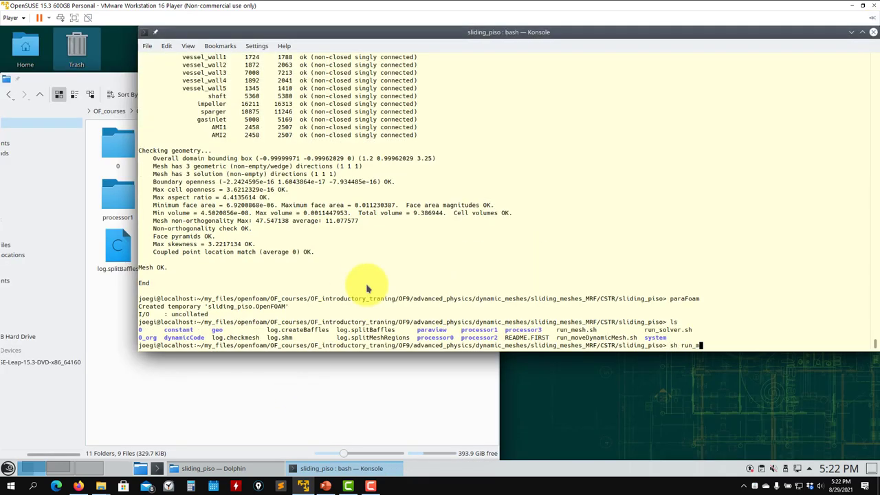
key("Return")
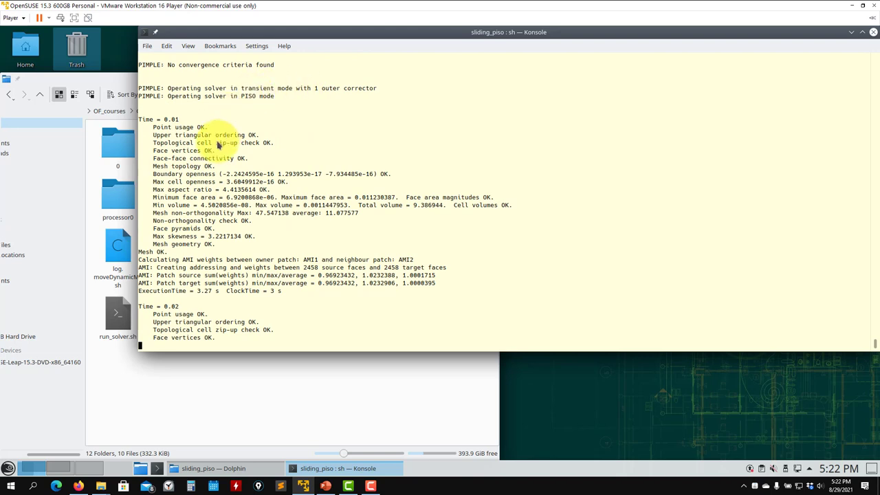
Examine the AMI source and target patch weights reported for the successive time steps in the moveDynamicMesh output
scroll(341, 198, "up", 1)
left_click_drag(436, 160, 313, 152)
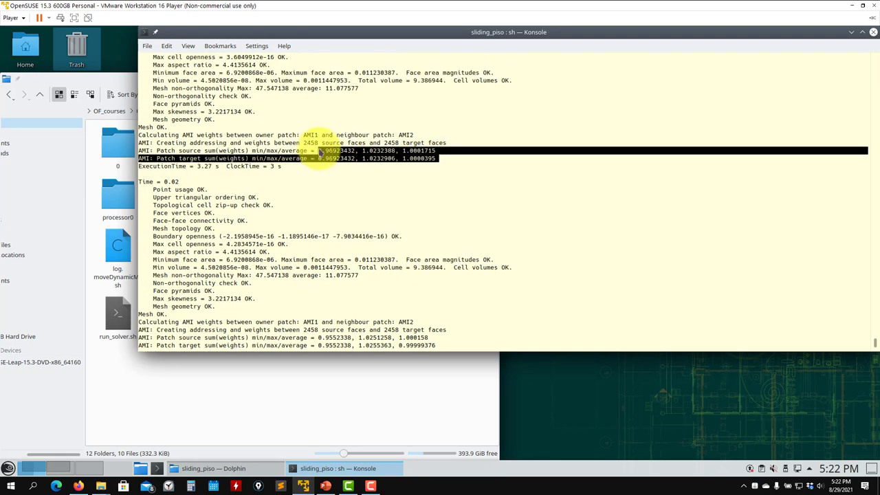
scroll(319, 157, "down", 4)
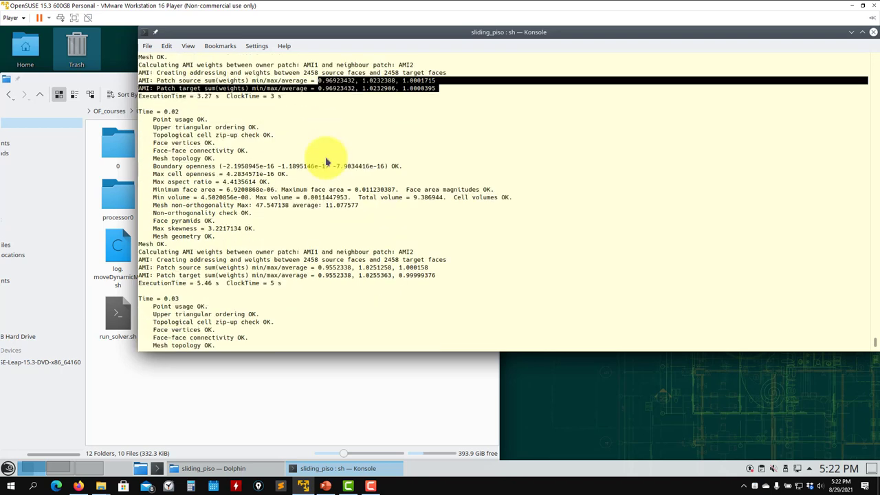
left_click(434, 255)
left_click_drag(434, 255, 137, 236)
left_click_drag(436, 205, 157, 197)
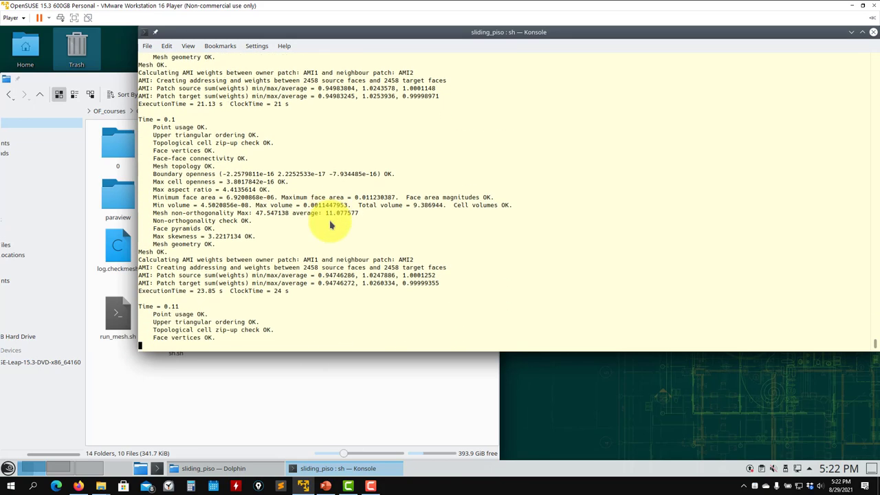
Check the time folders being written to sliding_piso in Dolphin and return to Konsole
left_click(236, 420)
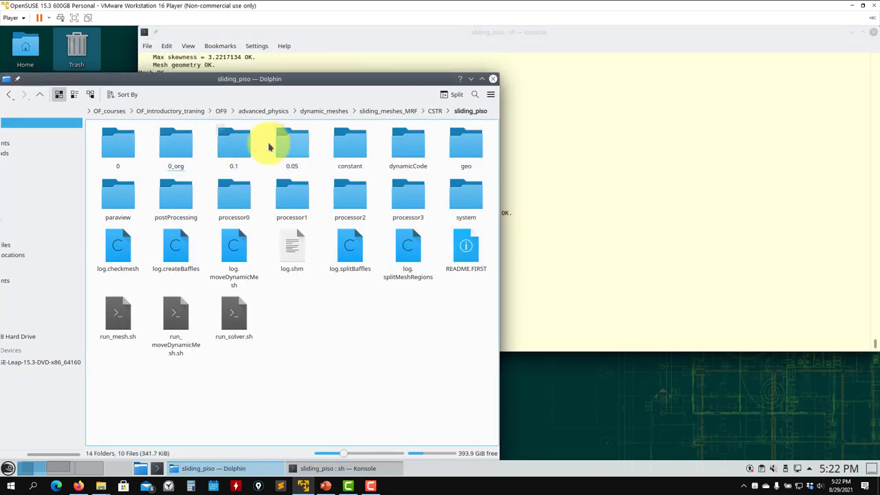
left_click(546, 172)
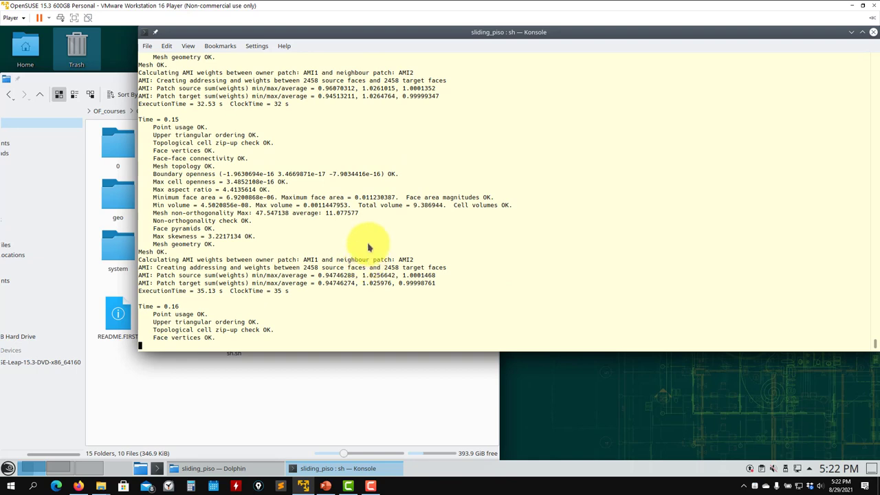
Open a second Konsole tab in sliding_piso, then review the mesh quality checks in the running moveDynamicMesh output
left_click(144, 46)
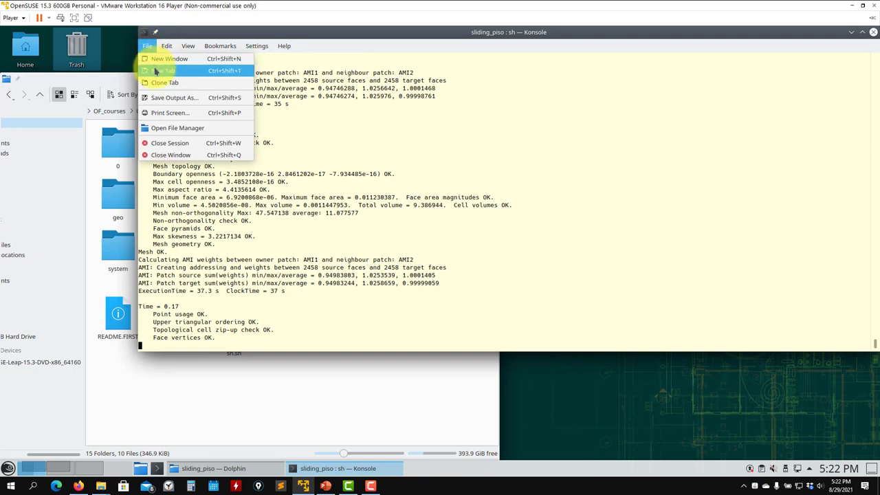
left_click(162, 71)
left_click(169, 344)
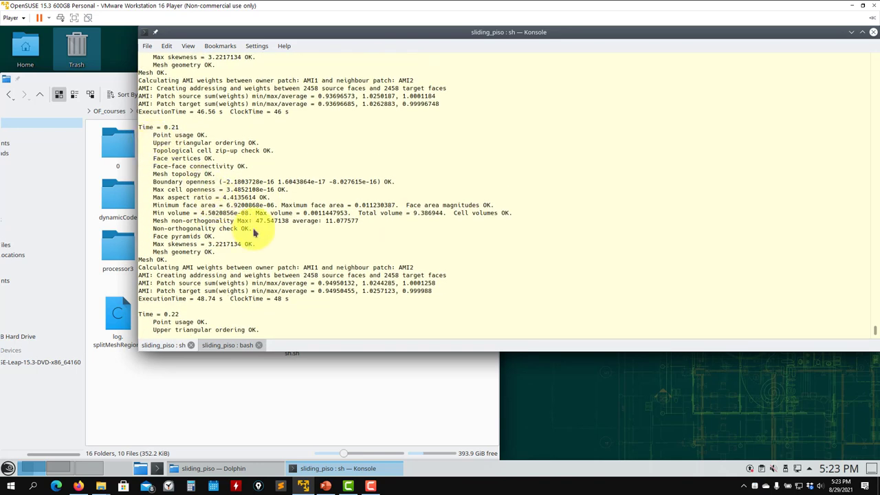
left_click_drag(262, 244, 221, 141)
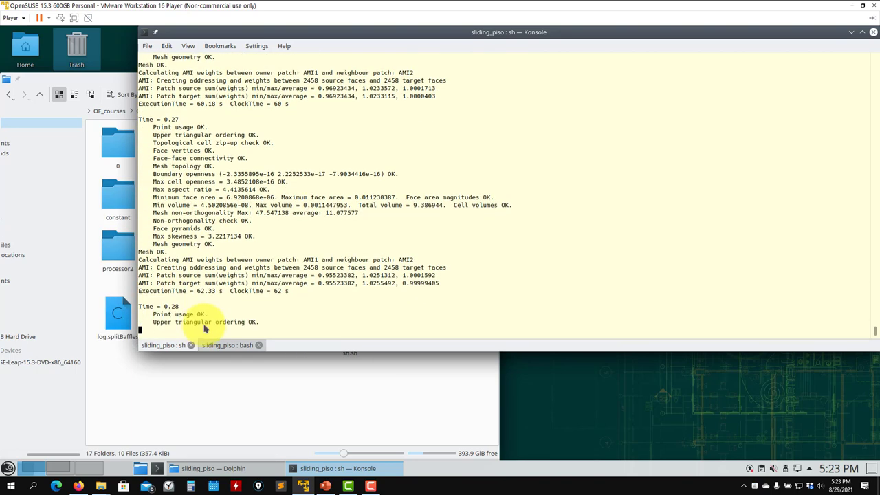
In the second terminal session, list the case contents, load the OpenFOAM environment with of9, launch paraFoam and load the sliding_piso case
left_click(217, 344)
type("ls")
key("Return")
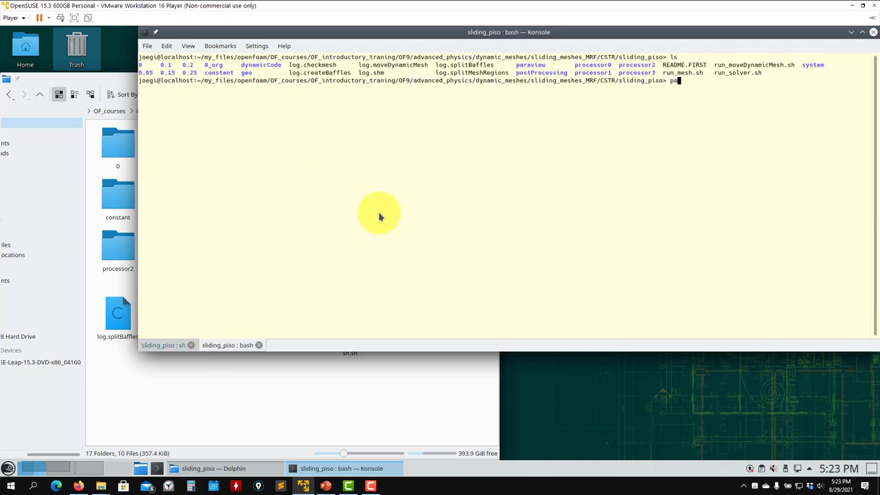
type("of9")
key("Return")
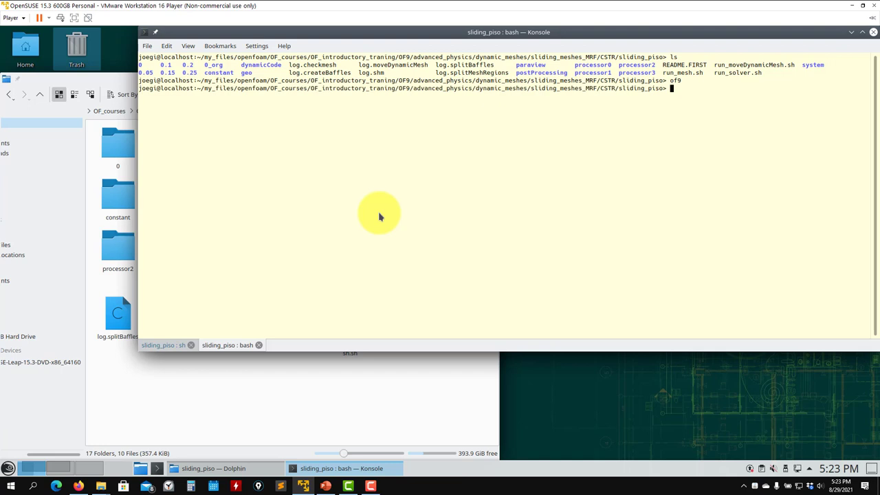
type("paraFoam")
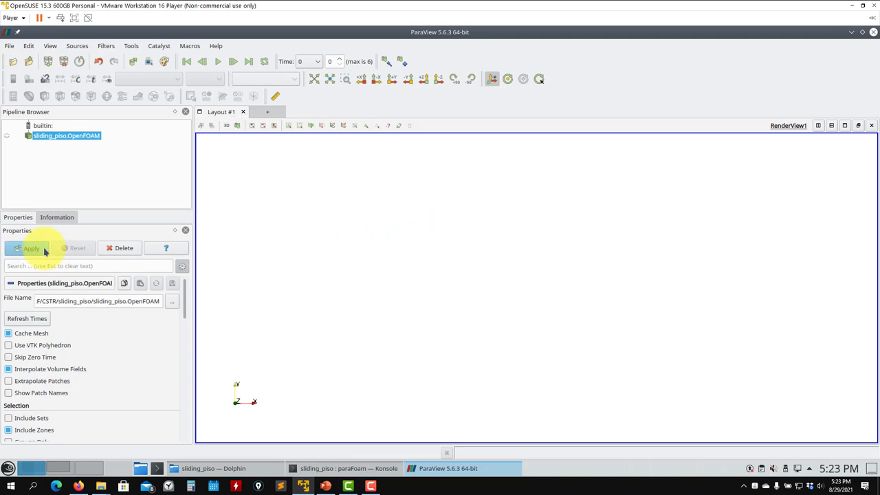
left_click(44, 251)
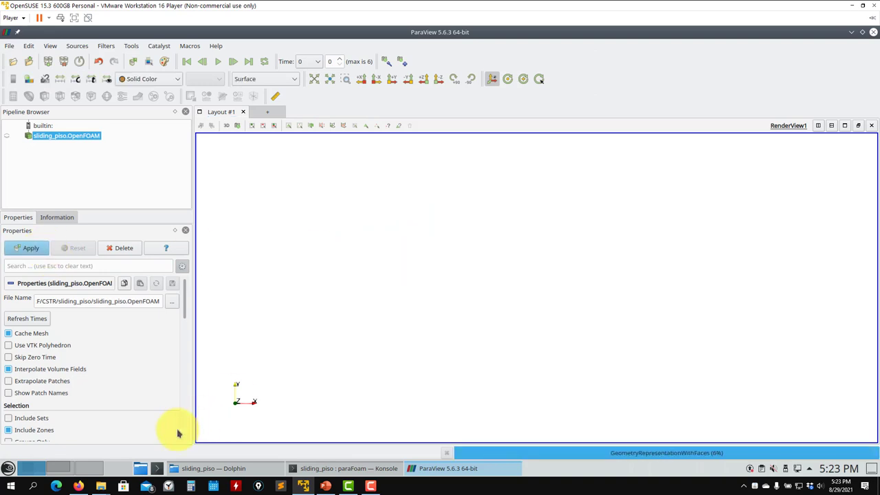
Switch to Dolphin, go up to dynamic_meshes, open the sliding_meshes_MRF folder and return to ParaView
left_click(210, 468)
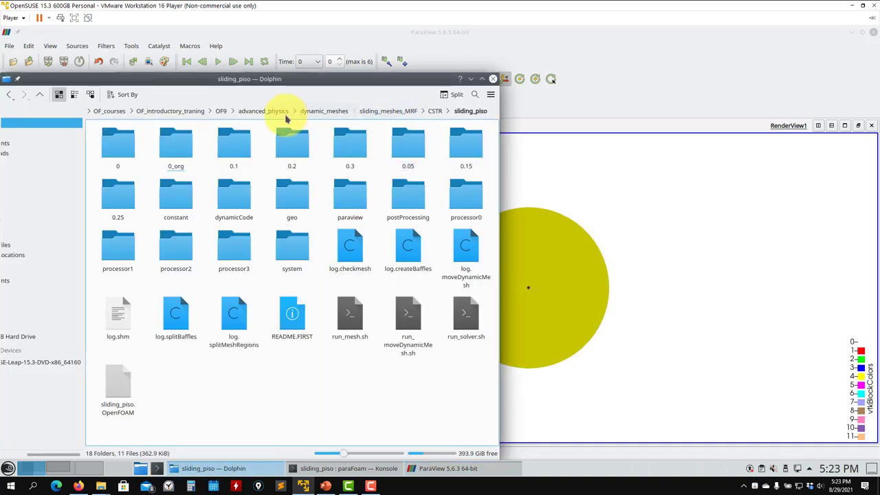
left_click(325, 112)
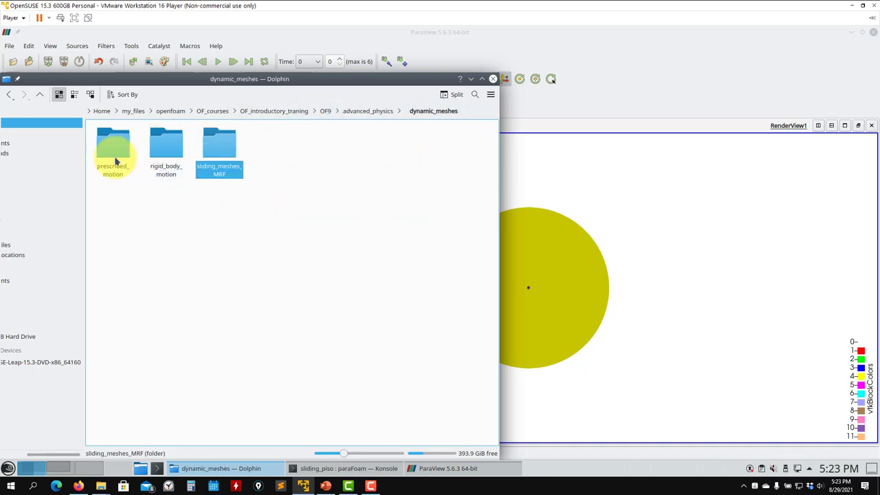
left_click(224, 165)
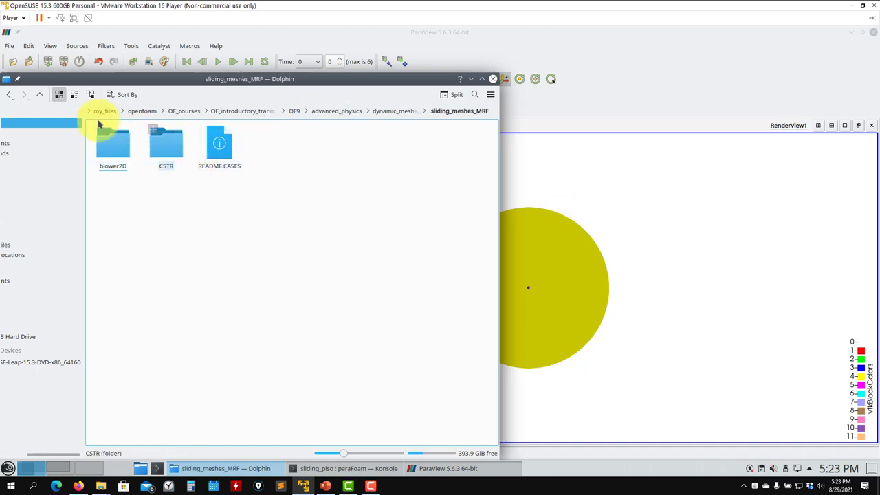
left_click(653, 208)
Deselect all mesh parts, show only the impeller wall and play its motion through the time steps
left_click_drag(488, 261, 378, 289)
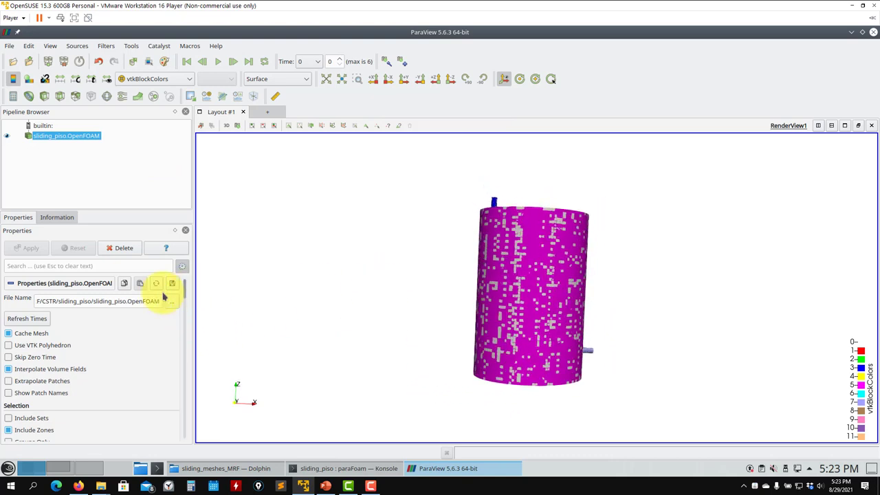
scroll(183, 301, "down", 5)
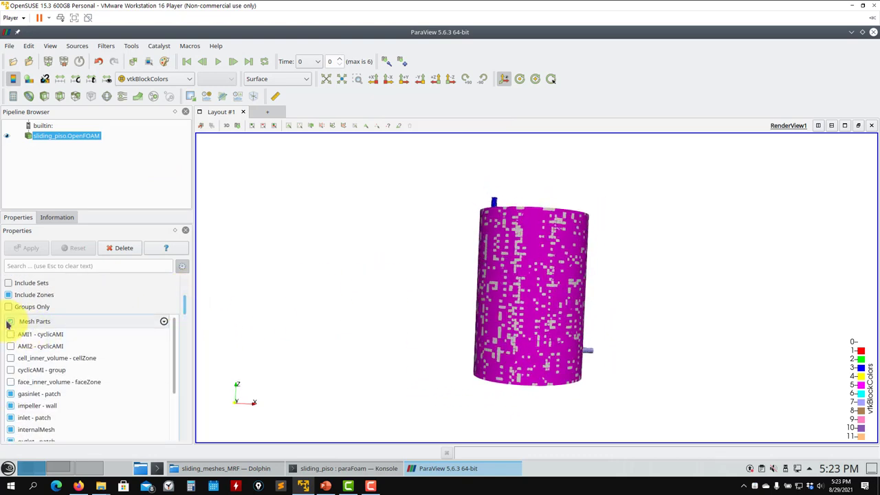
left_click(11, 322)
scroll(52, 349, "down", 3)
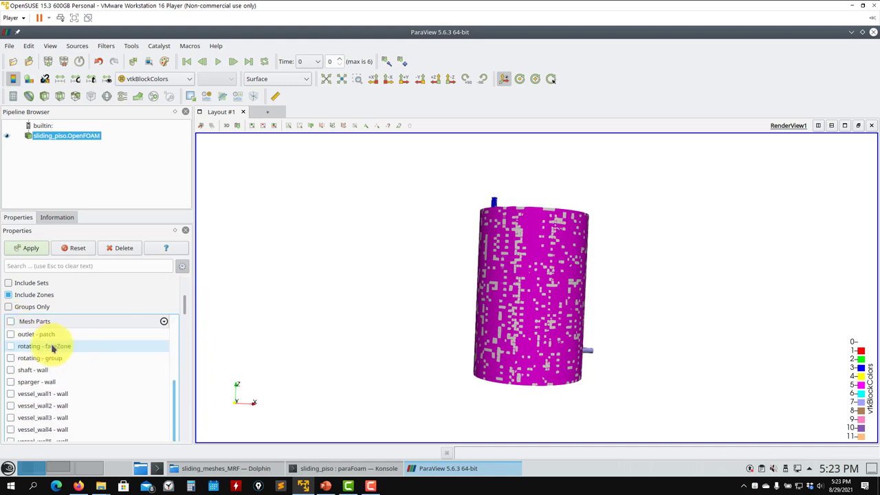
left_click(11, 335)
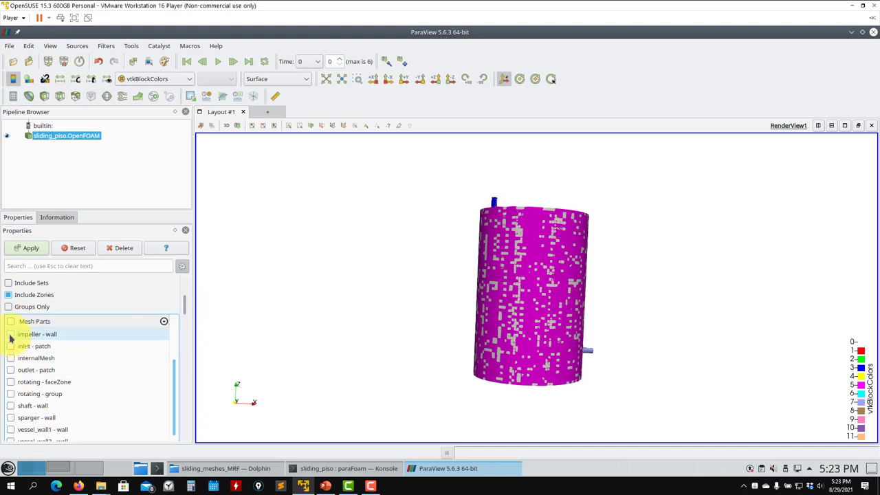
left_click(41, 246)
scroll(412, 289, "up", 3)
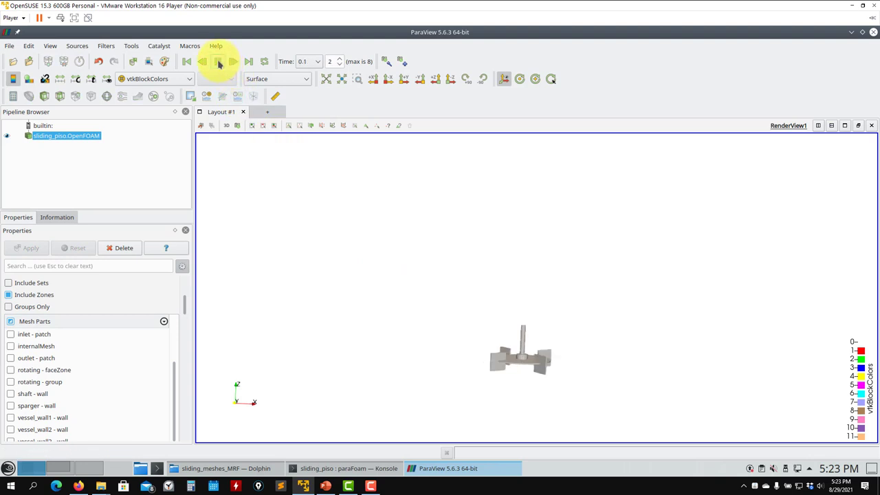
Add the cell_inner_volume cellZone to the display, show it as Surface With Edges and play the mesh rotation
left_click_drag(172, 392, 173, 352)
left_click(11, 357)
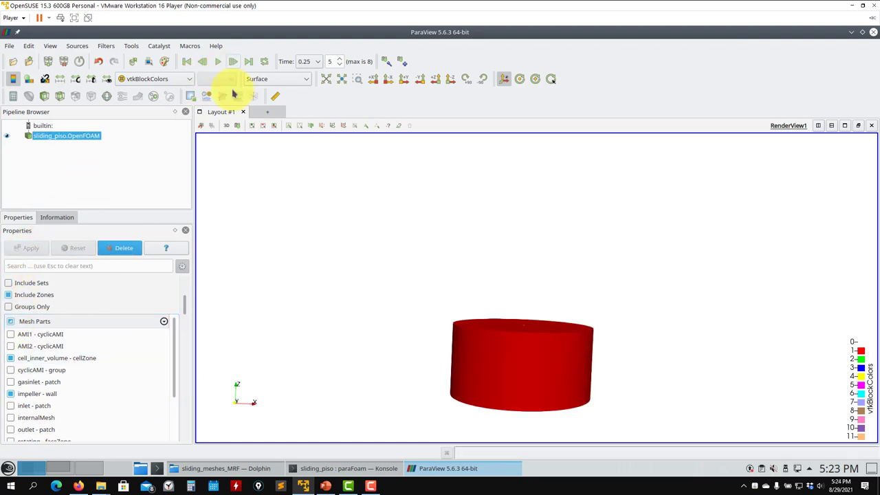
left_click(292, 80)
left_click(271, 149)
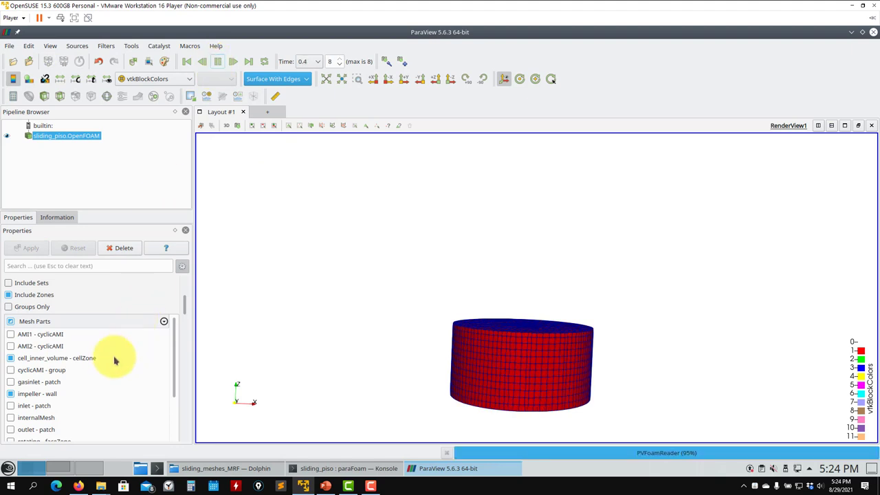
left_click(220, 63)
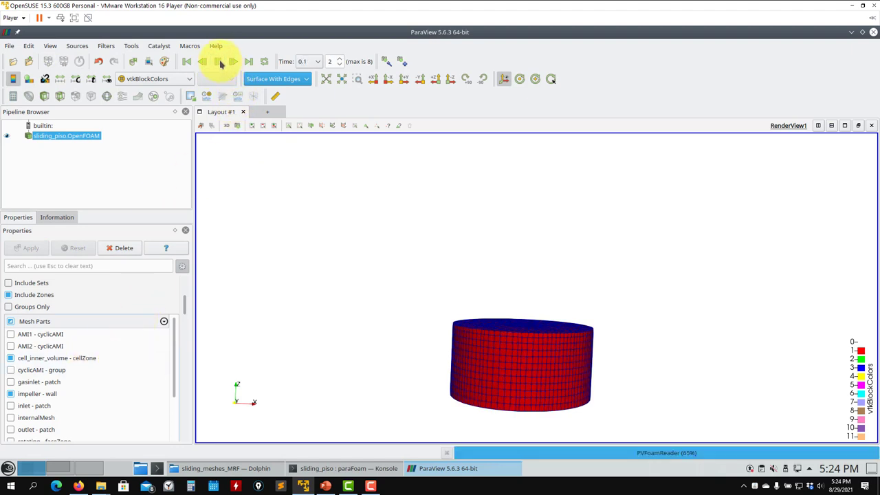
left_click(220, 62)
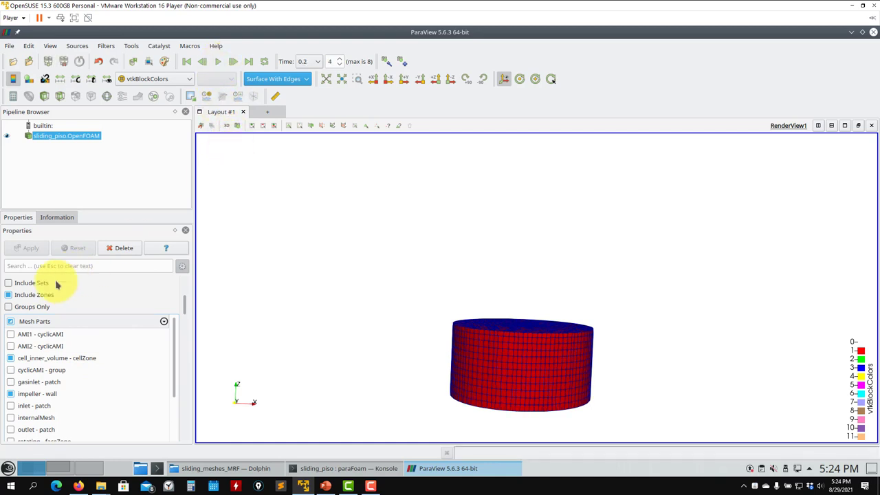
Replace the cell_inner_volume zone with the AMI1 and AMI2 patches and fit them in the view for a close look
left_click(10, 358)
left_click(14, 346)
left_click(10, 334)
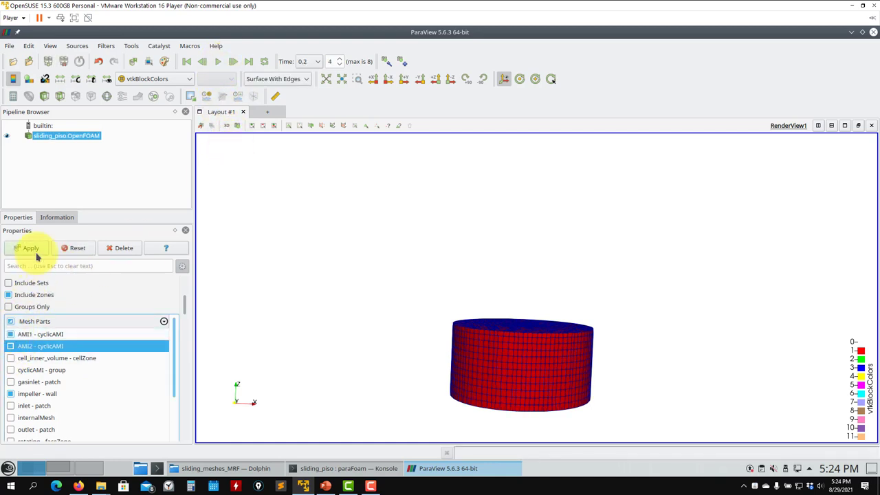
left_click(30, 249)
left_click(337, 82)
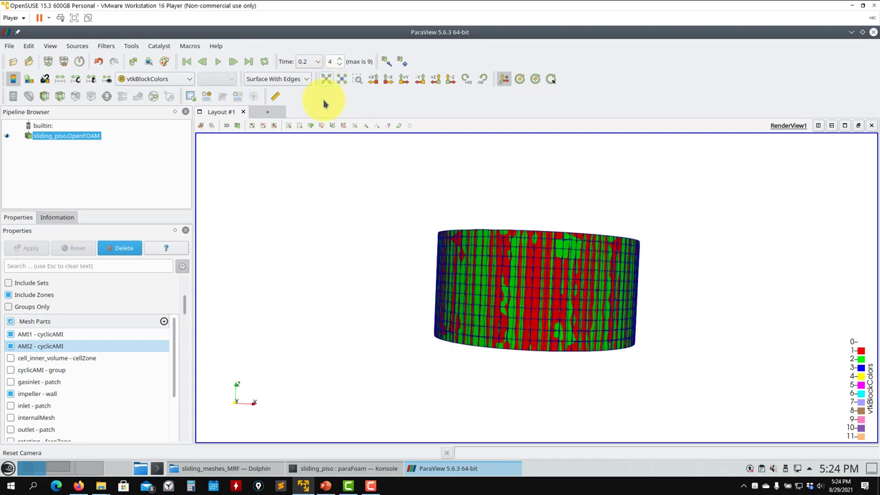
left_click_drag(374, 194, 338, 226)
scroll(408, 255, "up", 5)
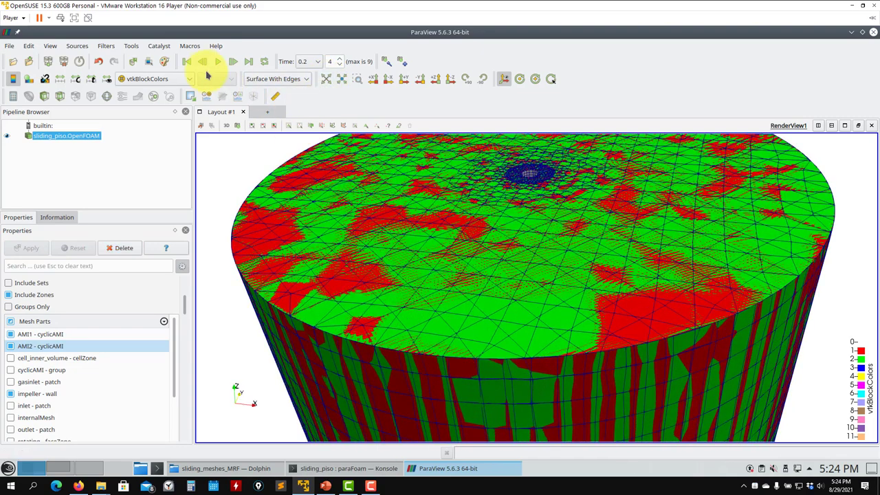
Play the AMI patch motion and step through the saved times from 0 to 0.15
left_click(219, 61)
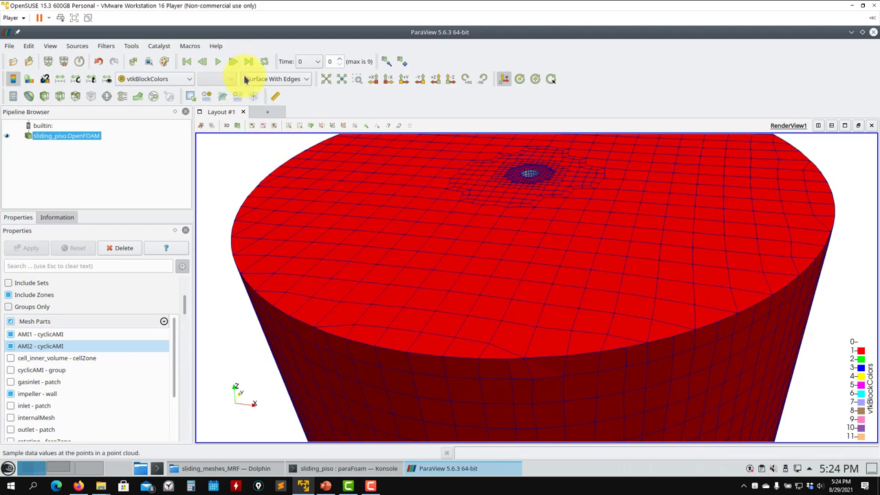
left_click(234, 62)
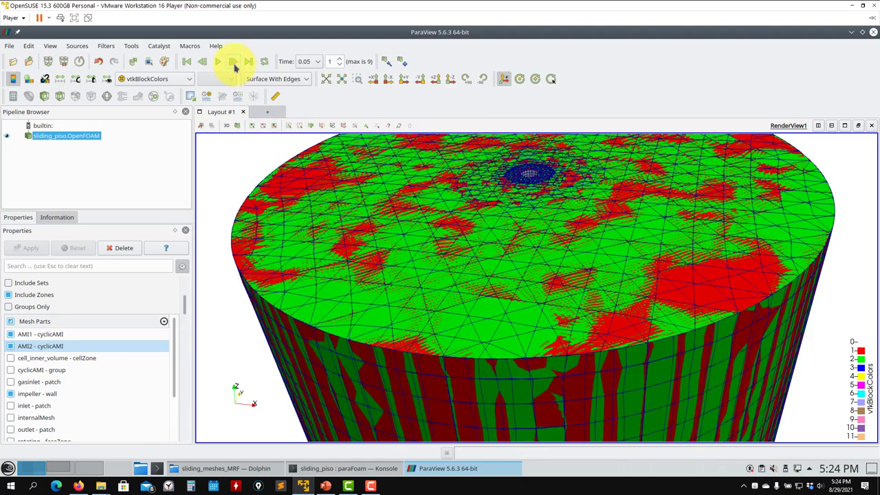
left_click(234, 62)
left_click(234, 62)
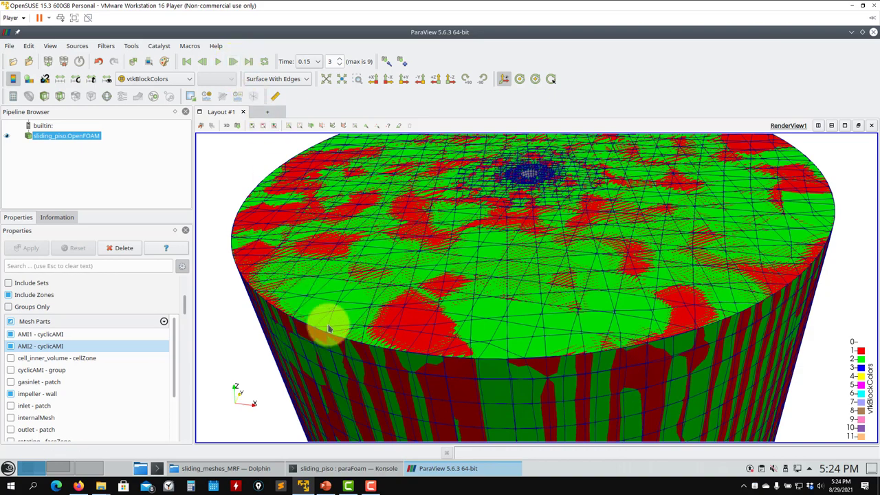
Inspect the overlap of the AMI1 and AMI2 faces on the upper surface and side wall of the cylinder
left_click_drag(546, 340, 556, 360)
scroll(556, 361, "up", 3)
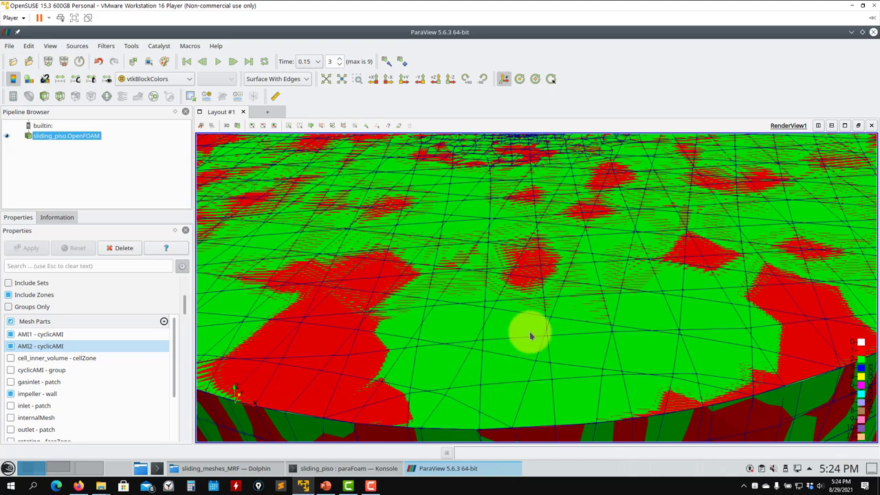
scroll(501, 356, "down", 3)
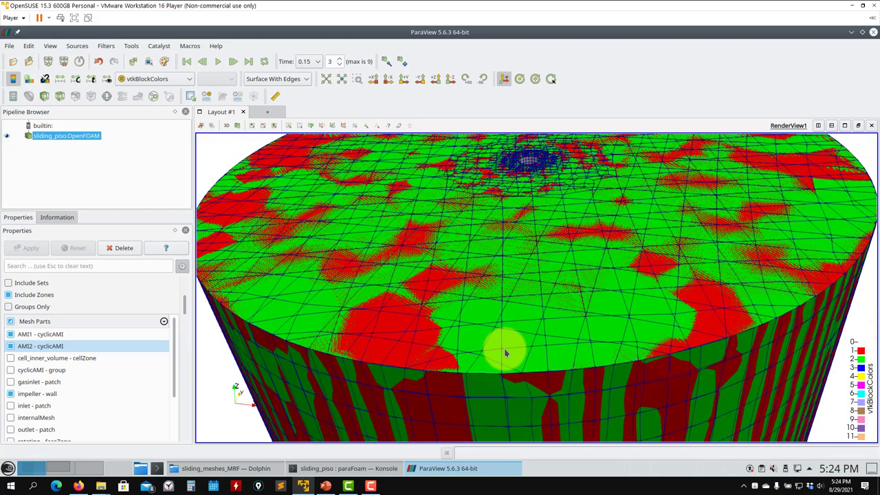
scroll(404, 255, "up", 5)
scroll(404, 254, "down", 5)
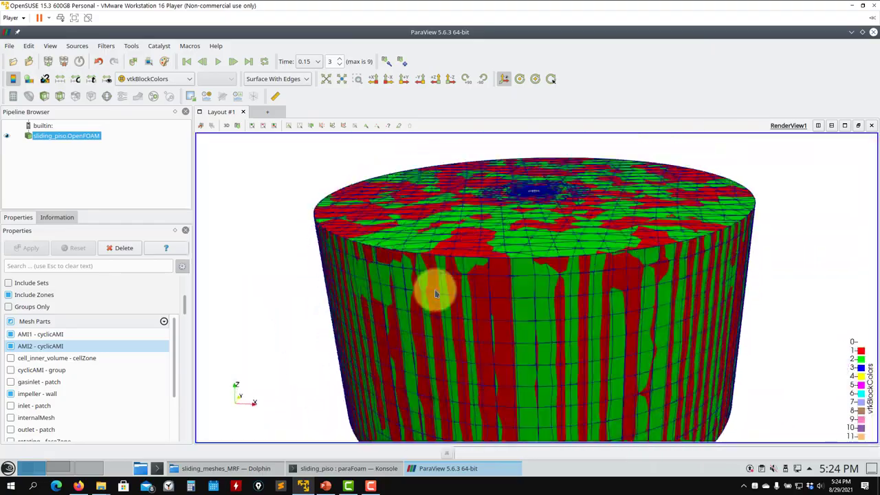
left_click_drag(435, 293, 381, 231)
Display the AMI patches as Wireframe and inspect the overlapping grids around the shaft opening
left_click(287, 81)
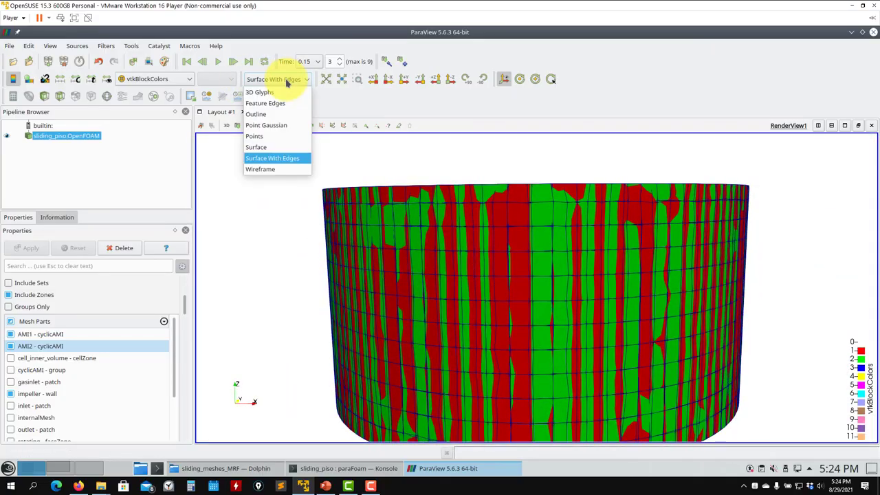
left_click(282, 169)
left_click_drag(428, 220, 433, 252)
scroll(431, 251, "up", 6)
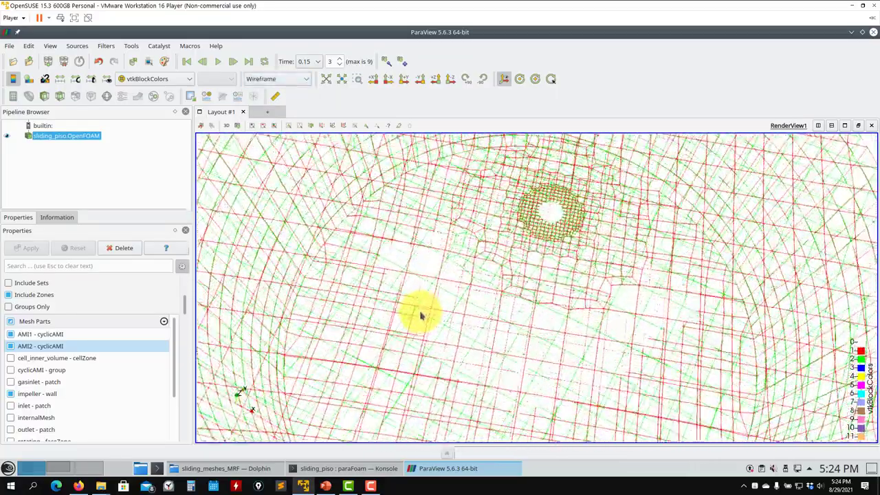
left_click_drag(422, 315, 440, 292)
scroll(413, 303, "down", 5)
Color the wireframe with a solid black color and view the impeller inside the AMI patches through time 0.45
left_click(187, 80)
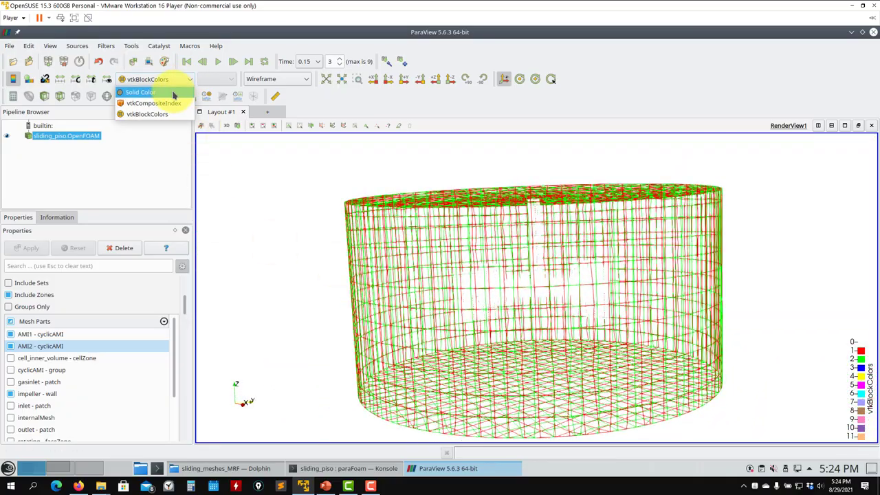
left_click(174, 95)
left_click_drag(186, 313, 192, 349)
scroll(71, 352, "down", 2)
left_click(66, 336)
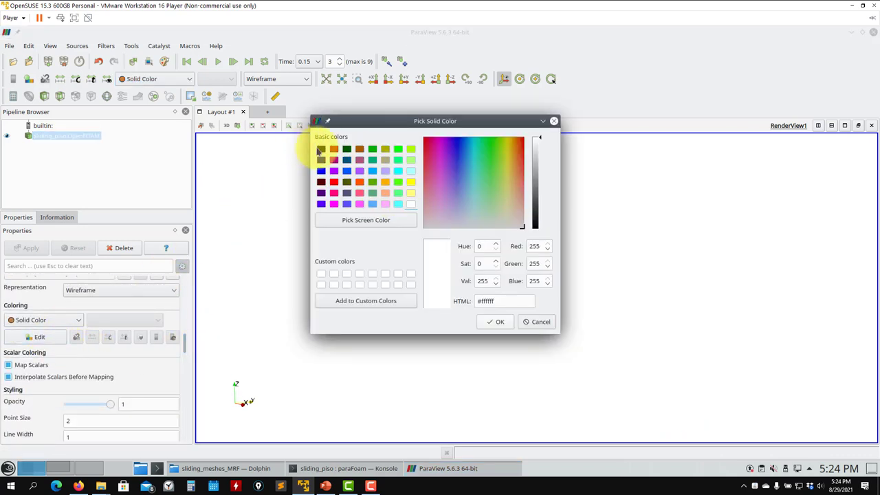
left_click(320, 150)
left_click(500, 323)
left_click_drag(599, 202, 502, 269)
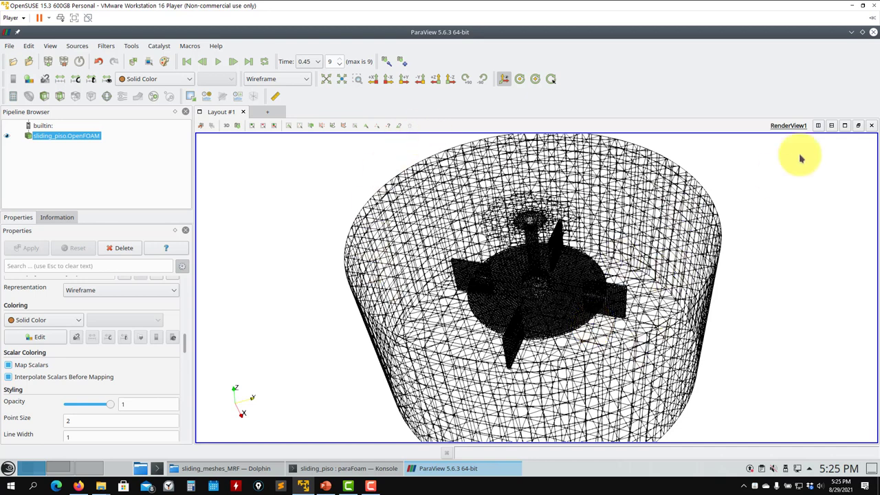
Close ParaView and open the CSTR case folder in Dolphin
left_click(872, 33)
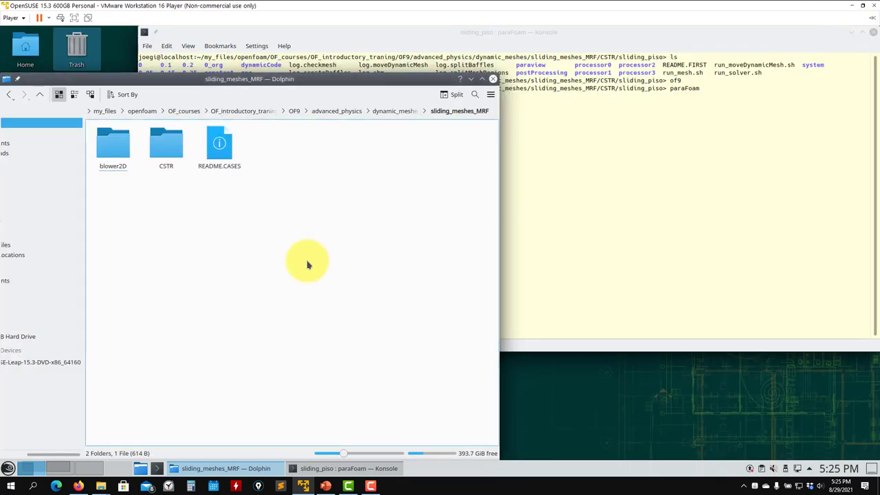
left_click(184, 151)
double_click(183, 155)
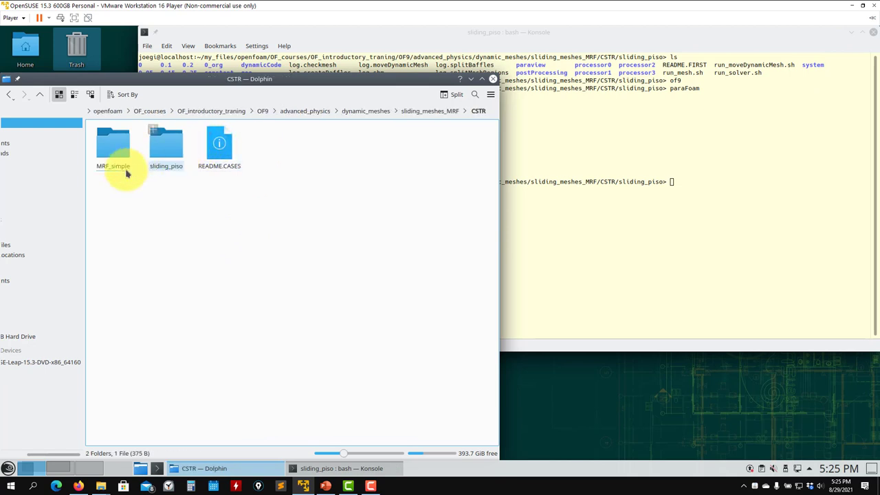
Open the U file from sliding_piso's 0_org folder in Text Editor, review the AMI, impeller and shaft boundary conditions, and close it
double_click(165, 150)
double_click(180, 160)
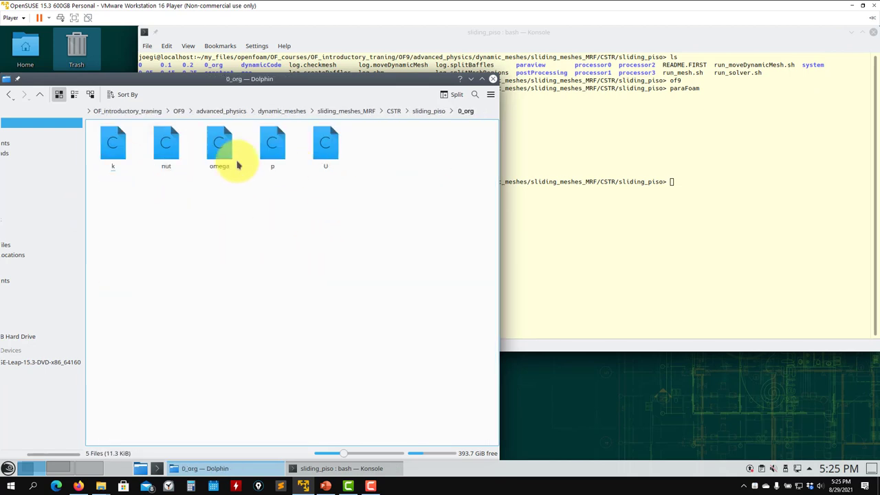
right_click(322, 153)
mouse_move(364, 170)
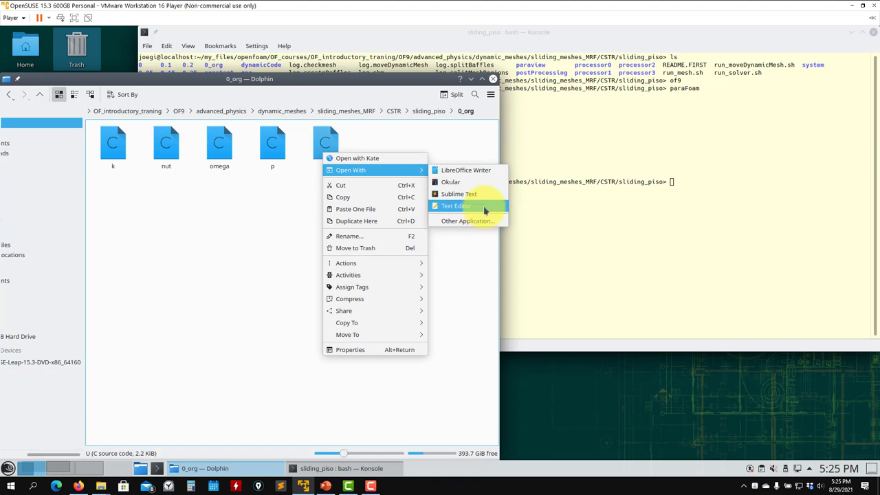
left_click(484, 206)
scroll(314, 305, "down", 5)
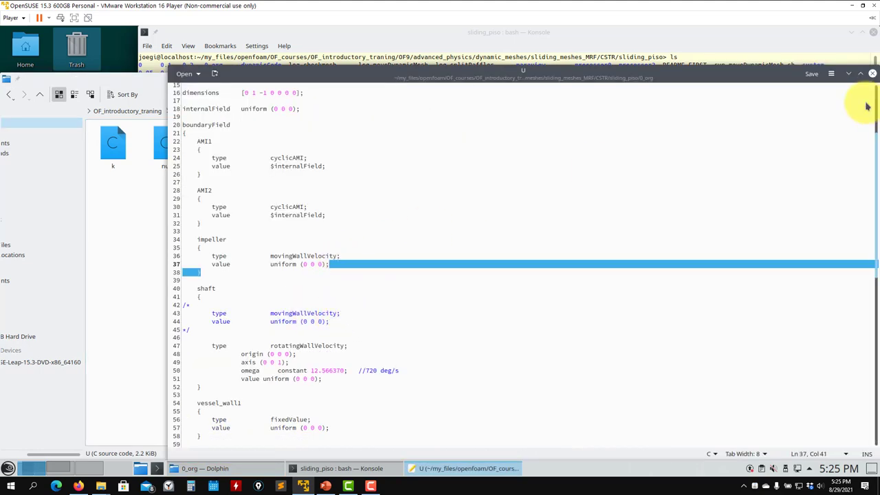
left_click(871, 73)
left_click(281, 233)
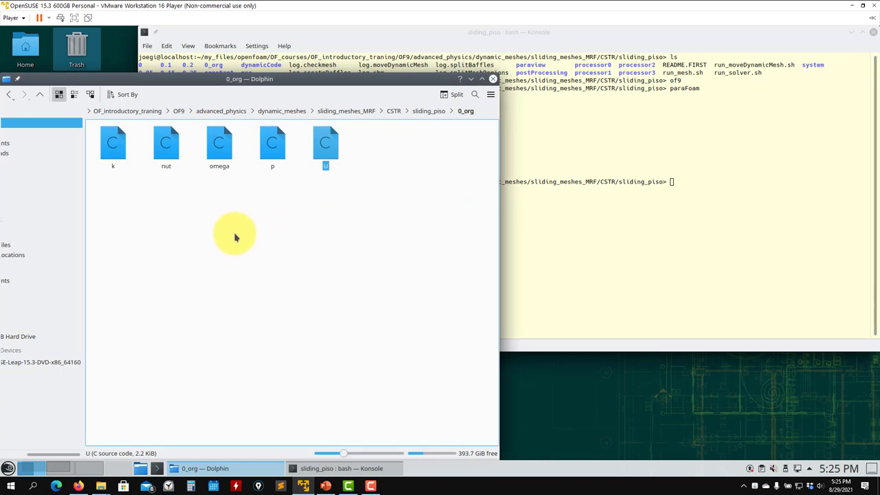
Open the boundary file from sliding_piso's constant/polyMesh folder in Text Editor, review the AMI1 and AMI2 patch definitions, and close it
left_click_drag(184, 81, 241, 81)
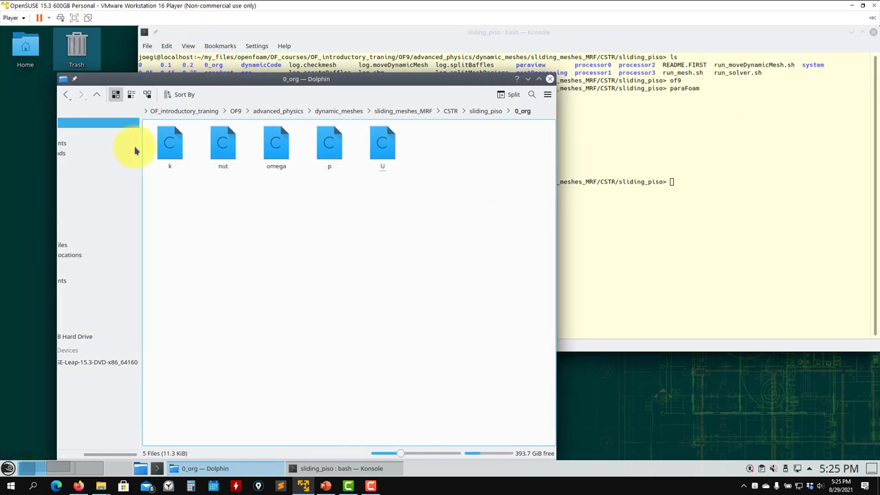
left_click(97, 96)
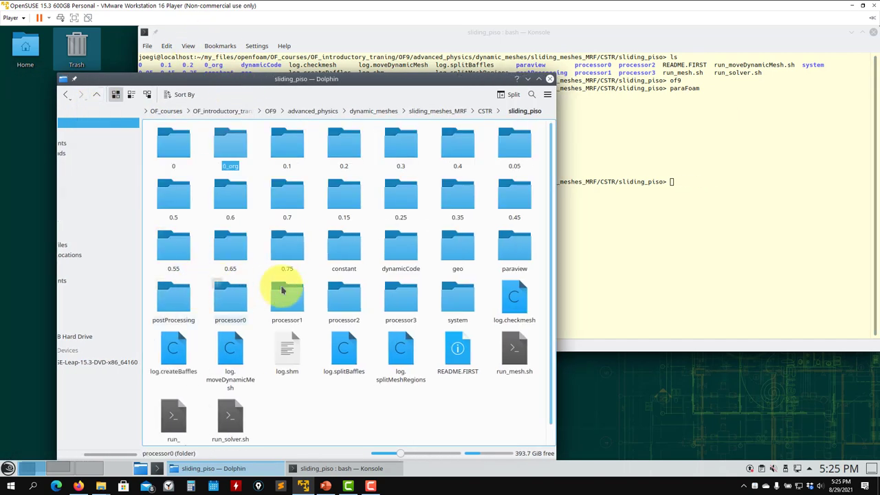
double_click(343, 251)
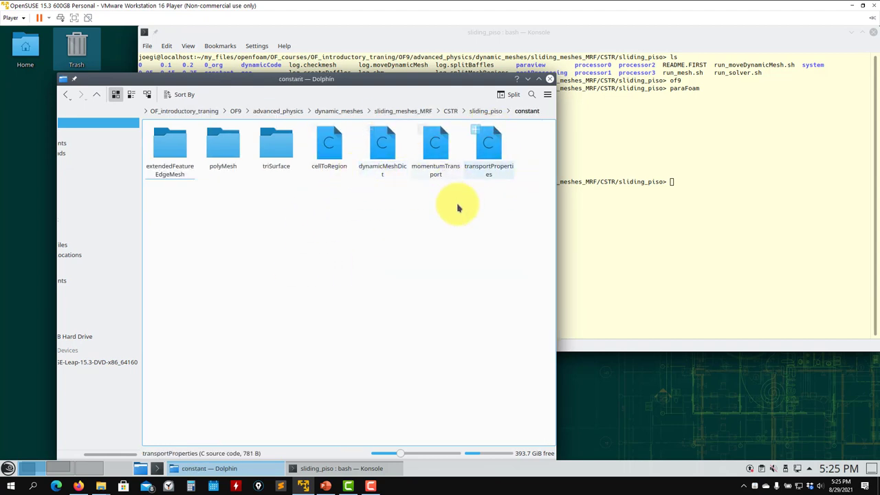
double_click(222, 144)
right_click(233, 147)
mouse_move(294, 175)
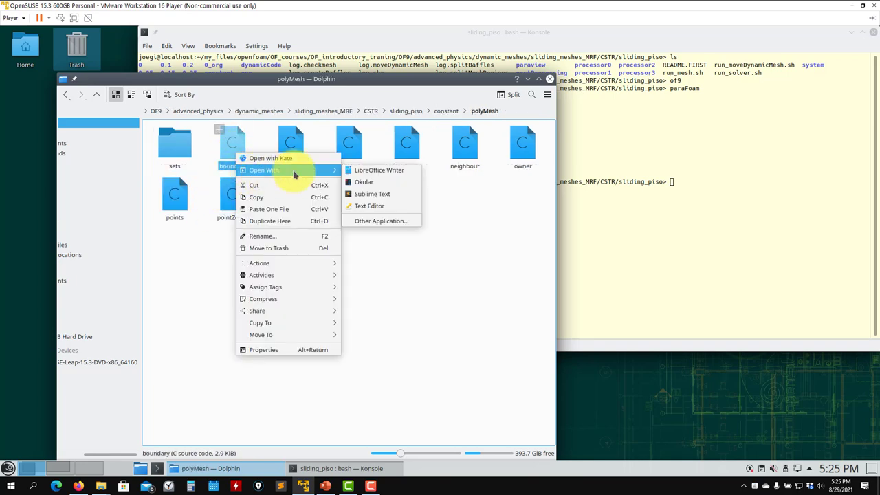
left_click(366, 206)
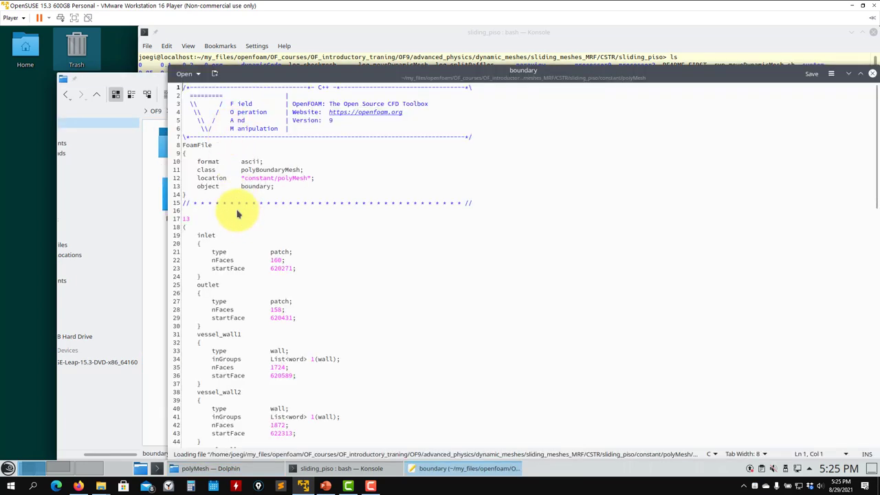
scroll(234, 216, "down", 10)
scroll(791, 179, "down", 8)
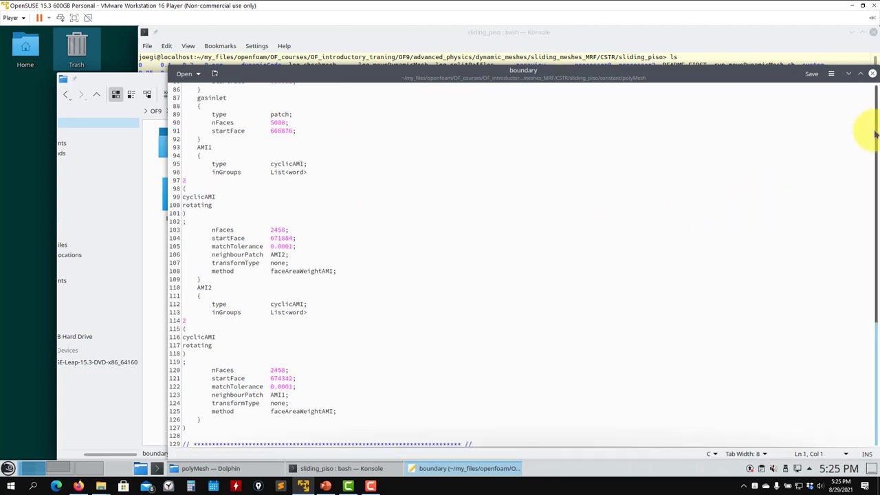
left_click(872, 75)
left_click(677, 192)
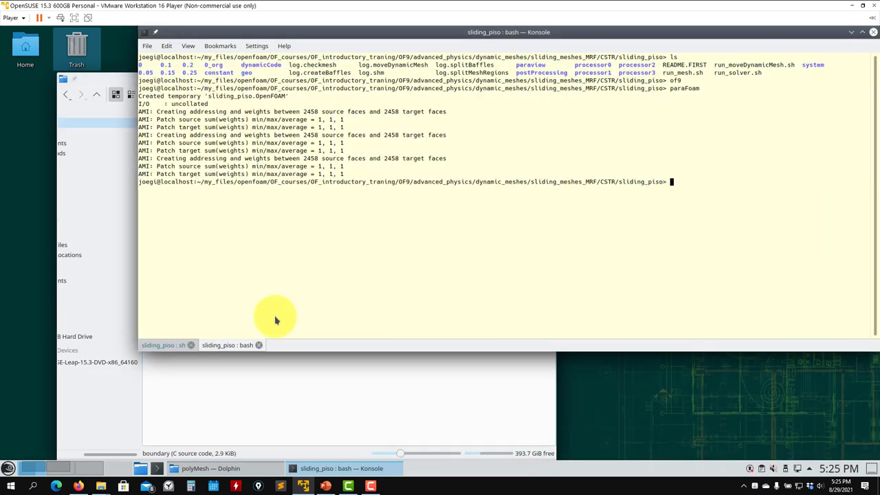
Browse to the constant folder of the MRF_simple case under CSTR and look over its files, including MRFProperties
left_click(179, 378)
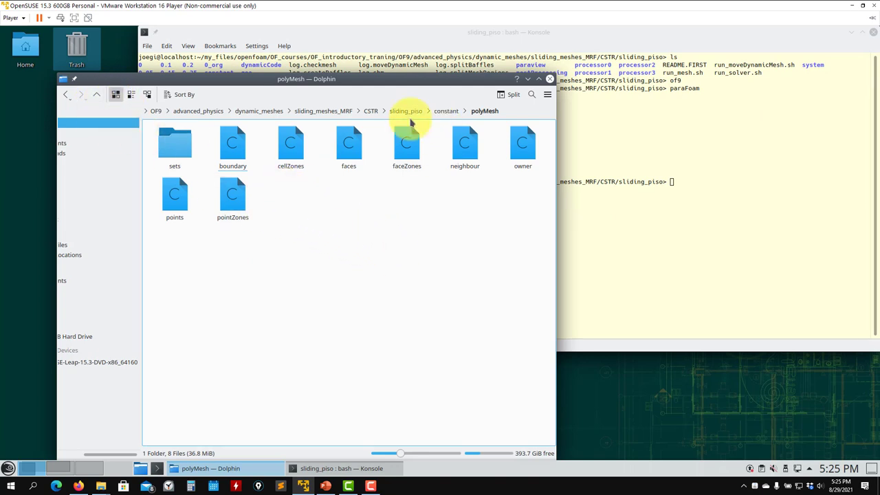
left_click(369, 112)
left_click(163, 154)
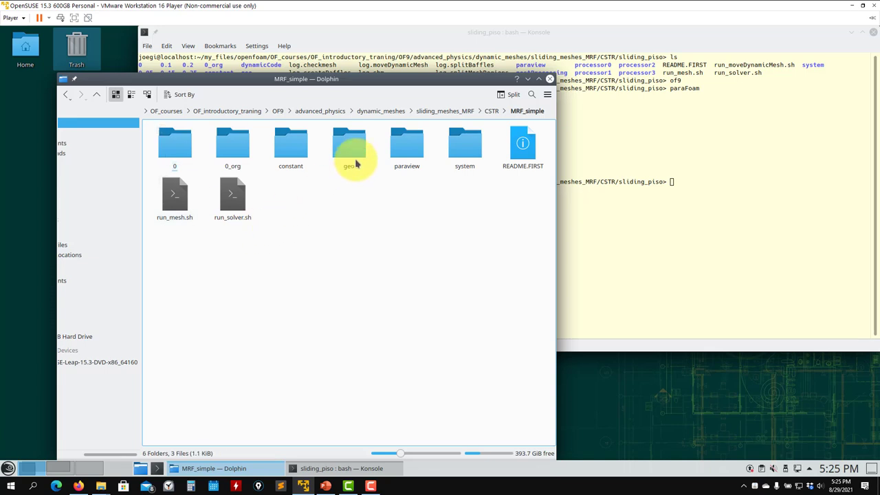
left_click(293, 156)
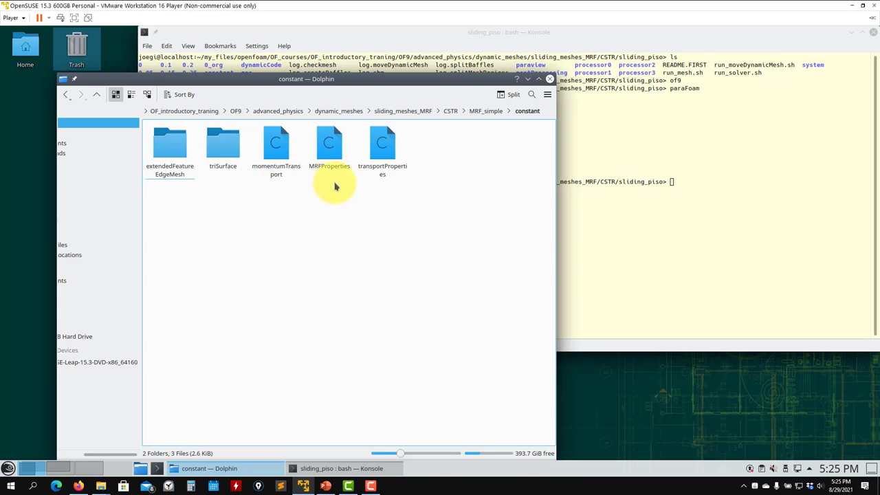
left_click(632, 275)
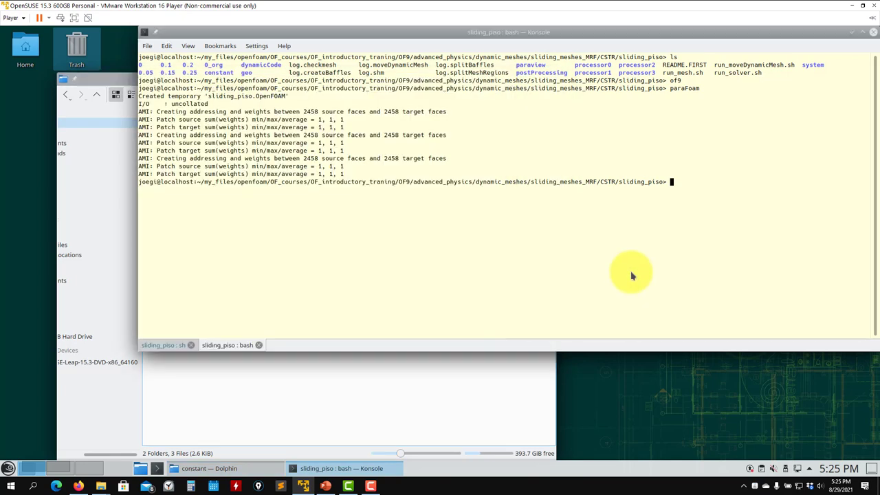
Check the solver slide in PowerPoint, minimize it, and return to the running sliding_piso mesh motion output in Konsole
left_click(326, 486)
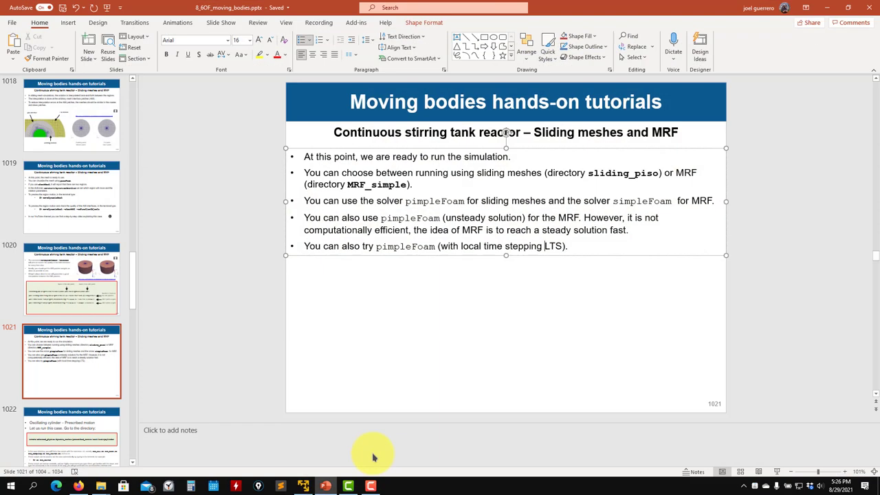
left_click(827, 7)
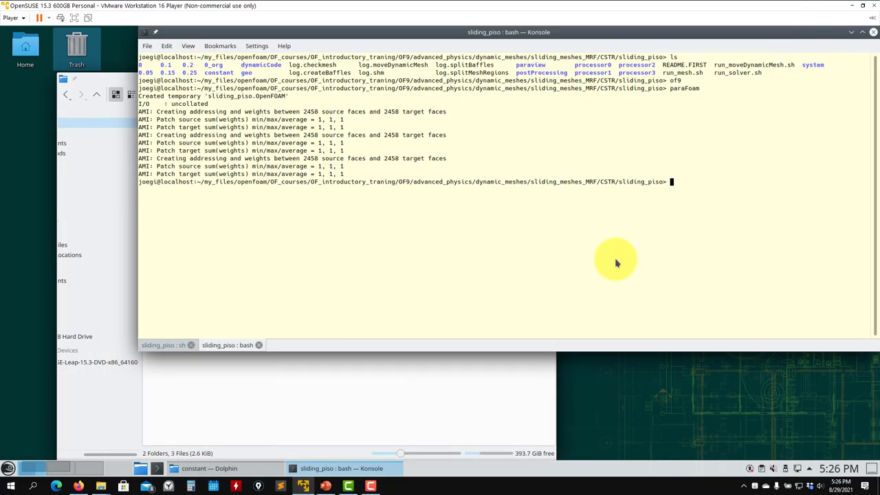
left_click(163, 345)
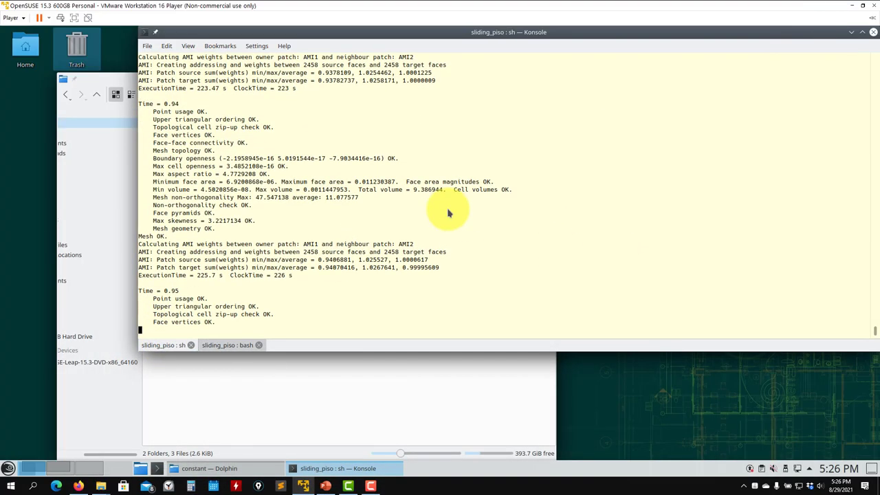